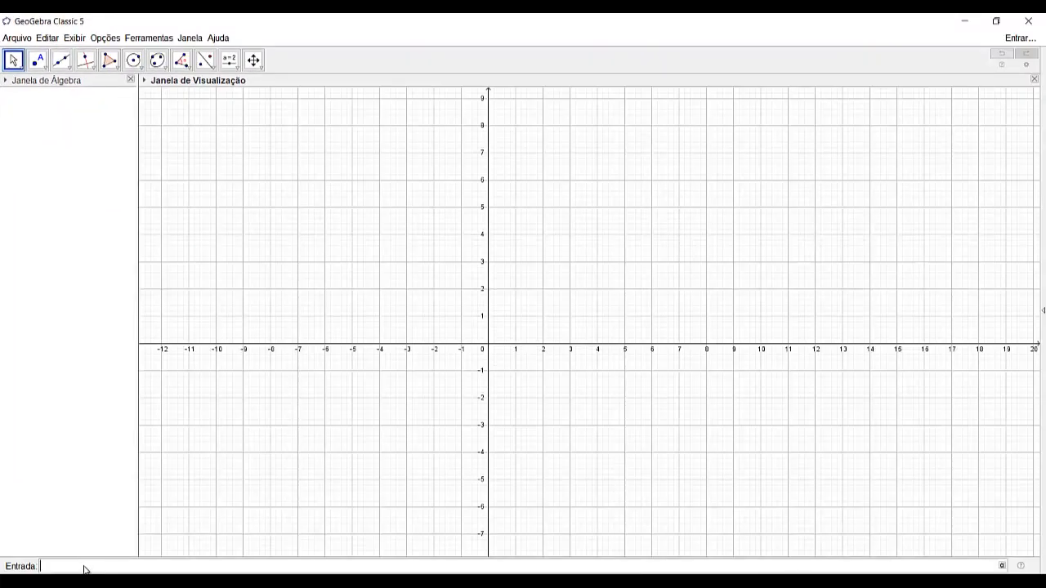
Create the horizontal line y=-2
left_click(85, 566)
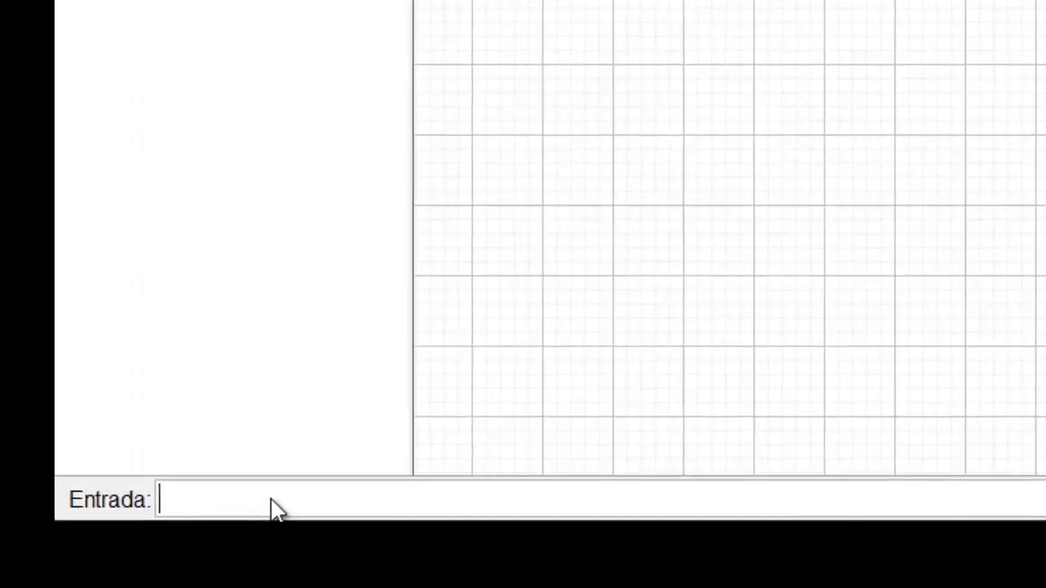
type("y=")
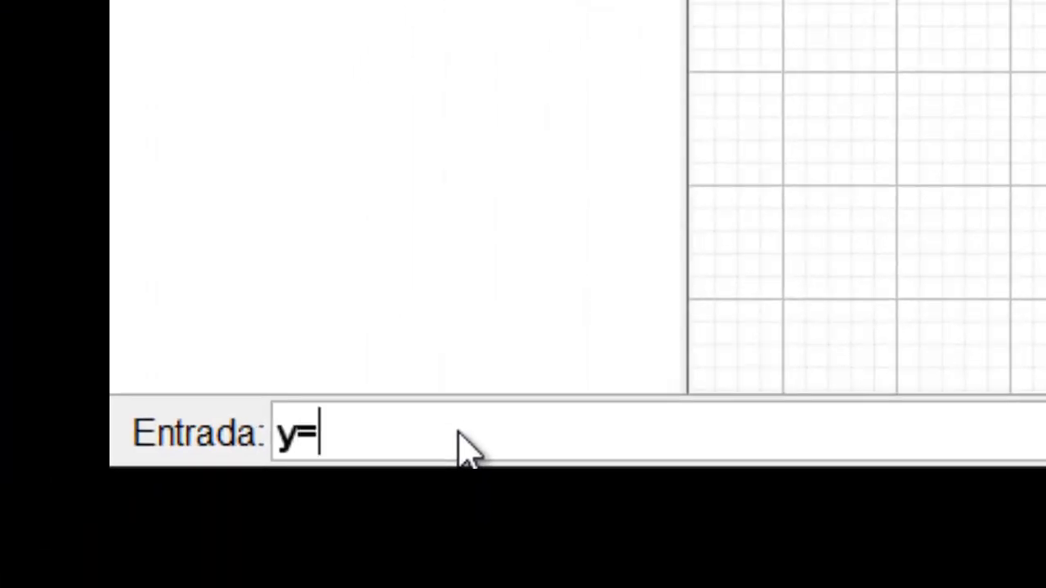
type("-2")
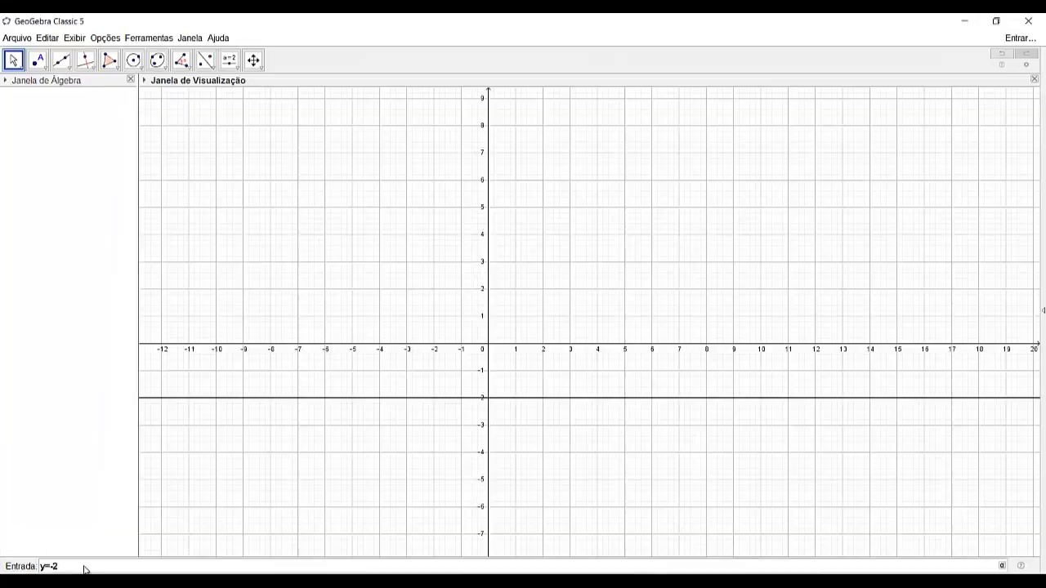
key("Return")
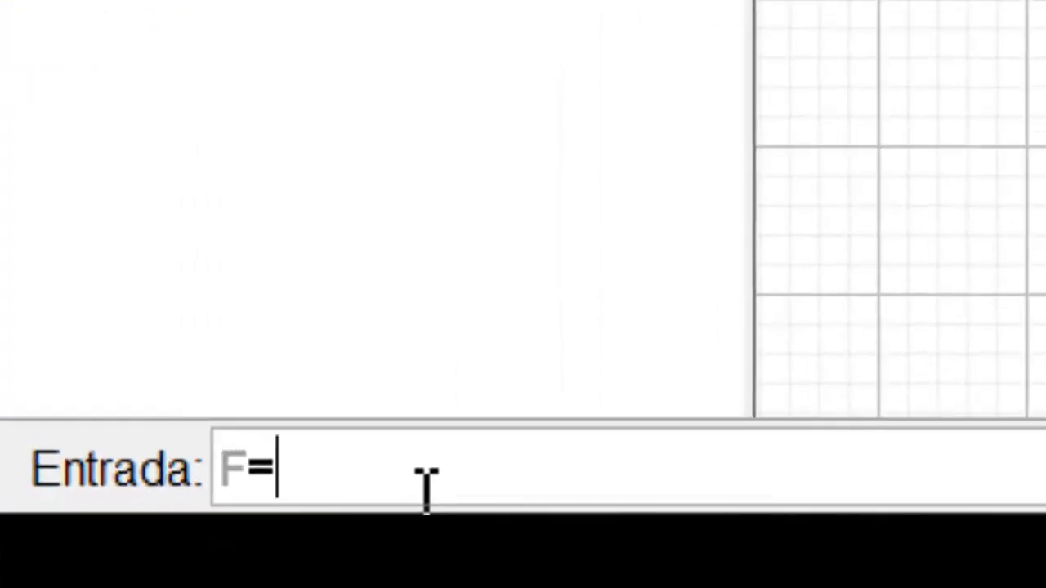
Define point F at the coordinates (0,3)
type("(")
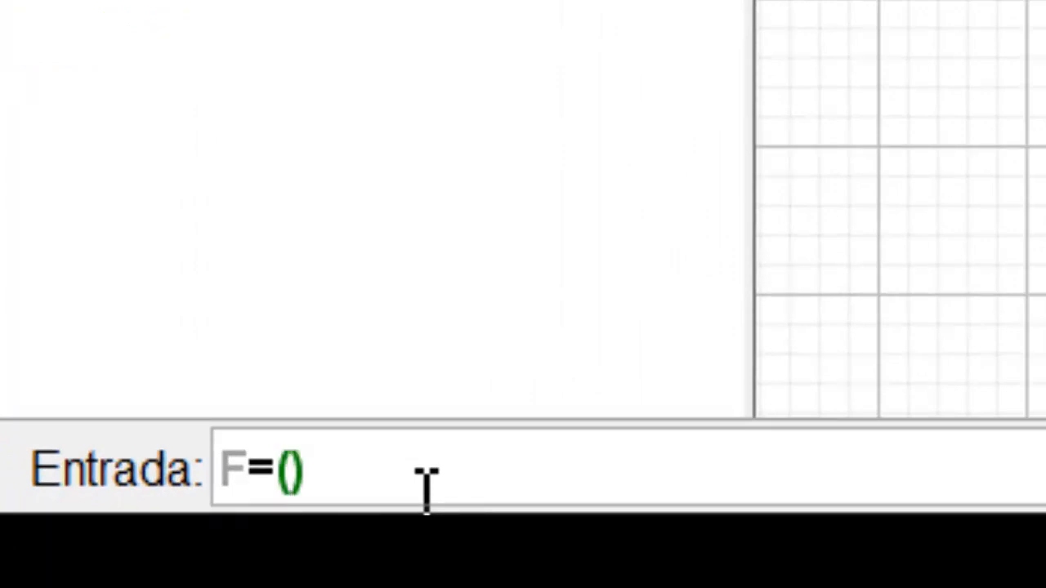
type("0,")
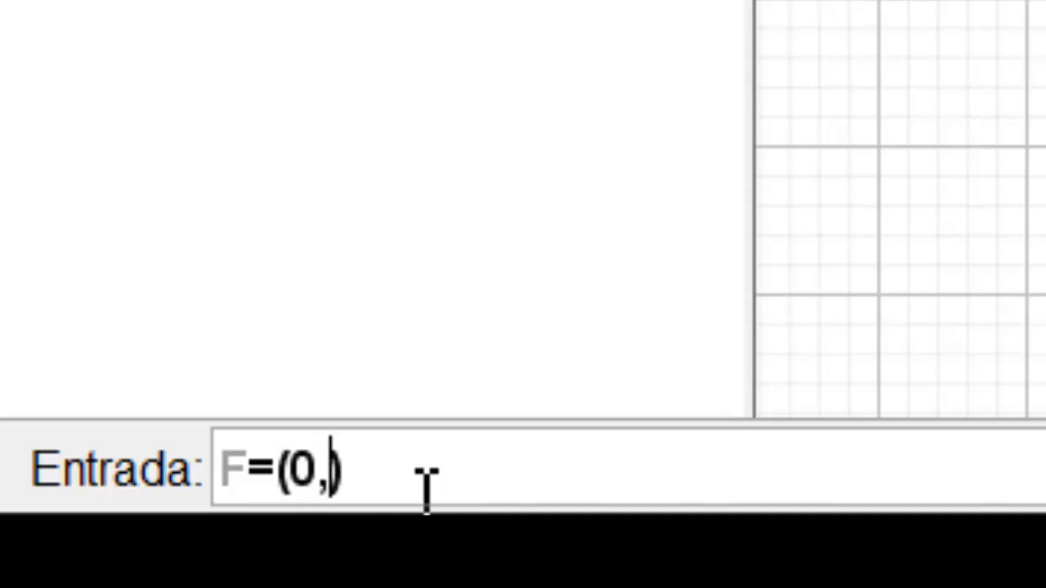
type("3")
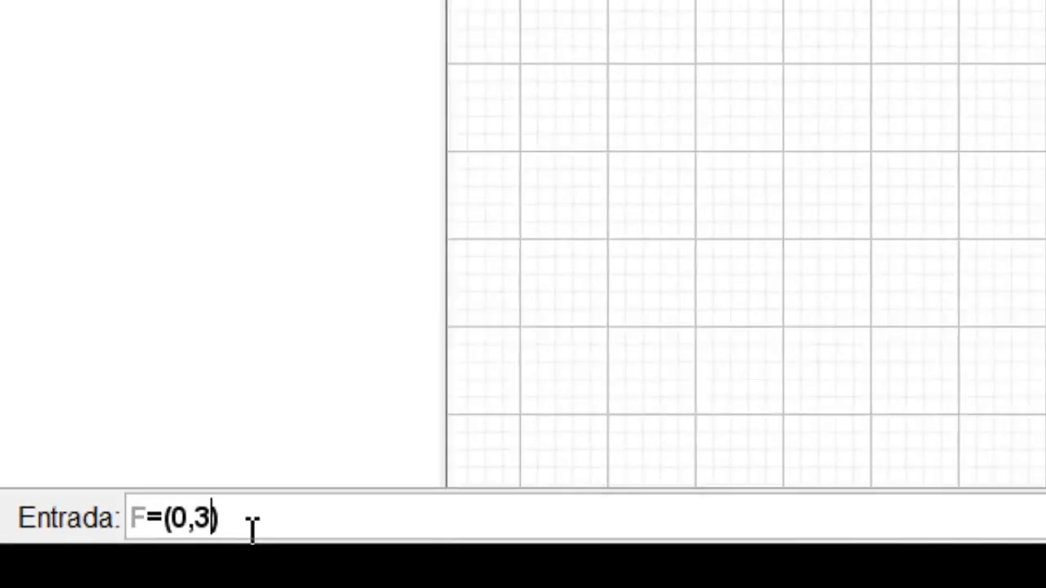
key("Return")
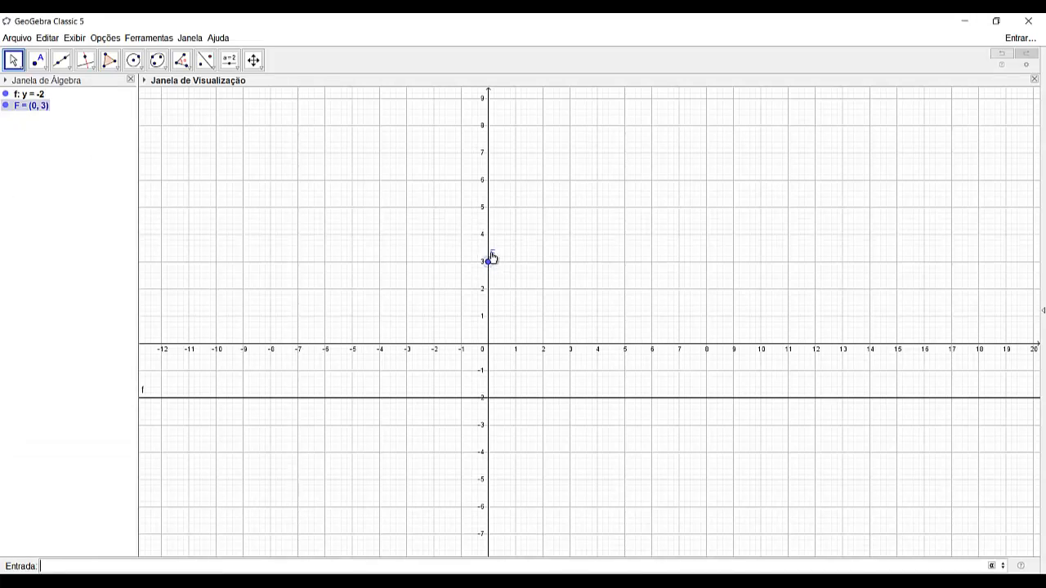
Move the label of point F slightly away from the point, clear of the vertical axis
left_click_drag(495, 258, 507, 259)
mouse_move(489, 266)
left_mouse_down()
mouse_move(487, 320)
mouse_move(488, 263)
left_mouse_up()
left_click(539, 400)
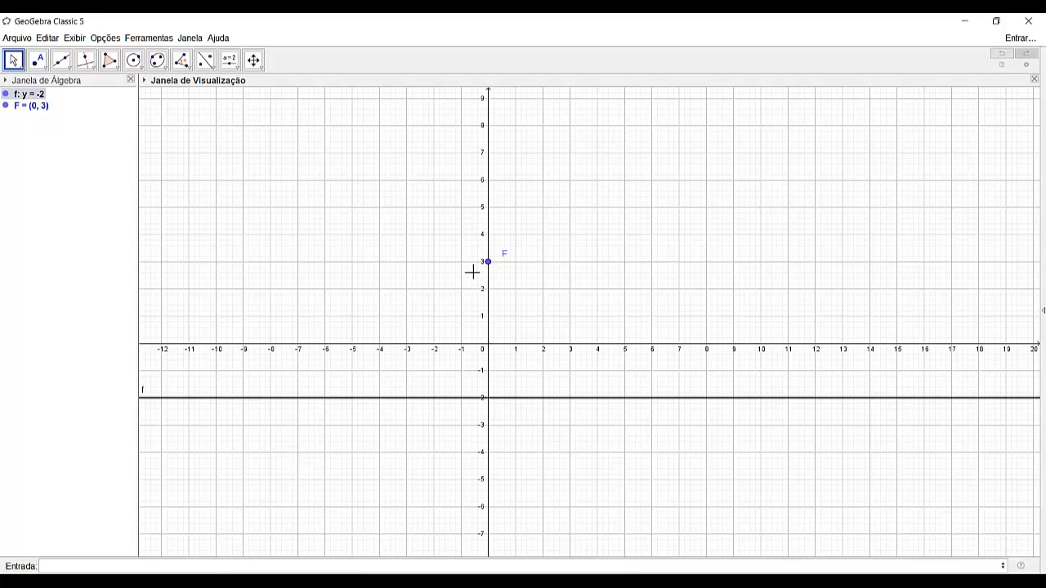
mouse_move(489, 266)
left_mouse_down()
mouse_move(490, 326)
mouse_move(460, 297)
mouse_move(498, 296)
mouse_move(488, 267)
mouse_move(404, 266)
mouse_move(505, 271)
mouse_move(488, 264)
left_mouse_up()
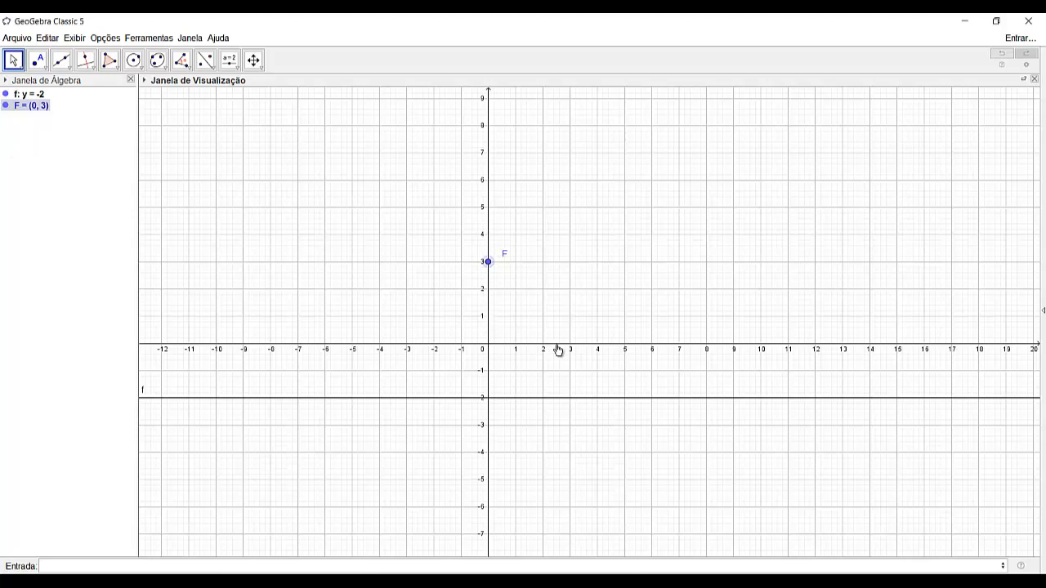
left_click(99, 437)
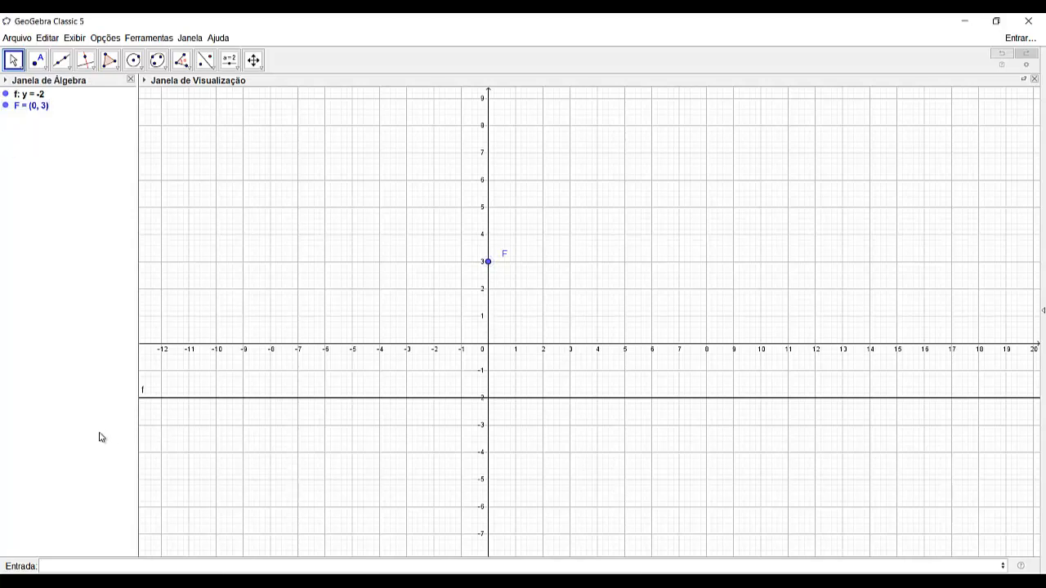
Hide the coordinate axes and the grid in the graphics view
left_click(400, 239)
left_click(144, 81)
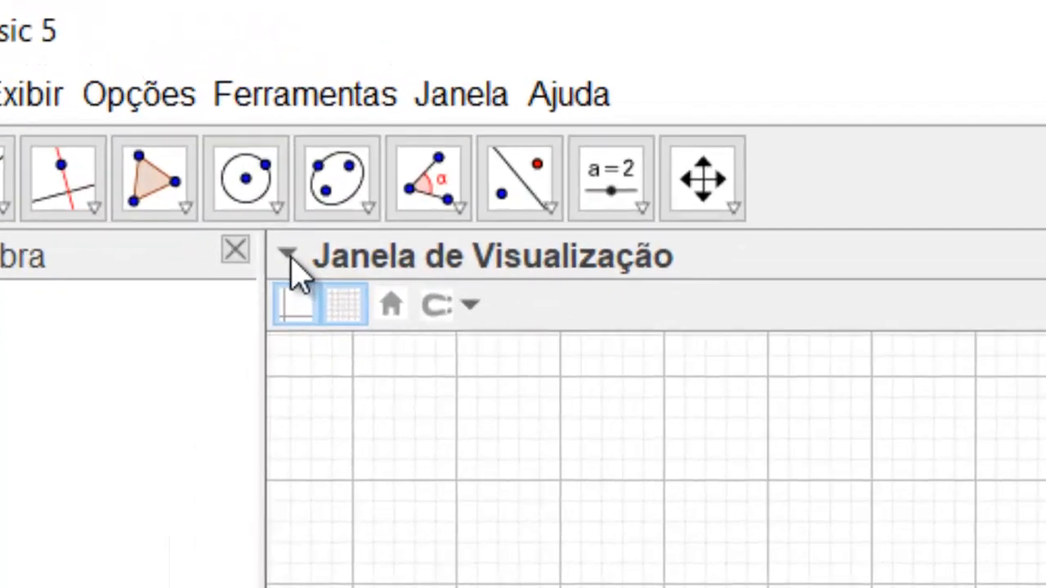
left_click(290, 258)
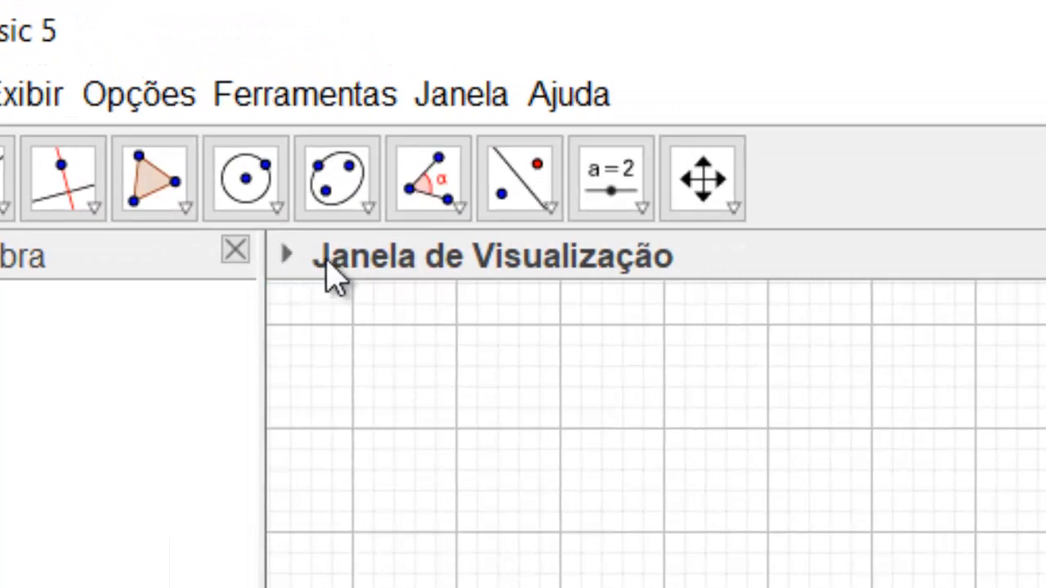
left_click(289, 258)
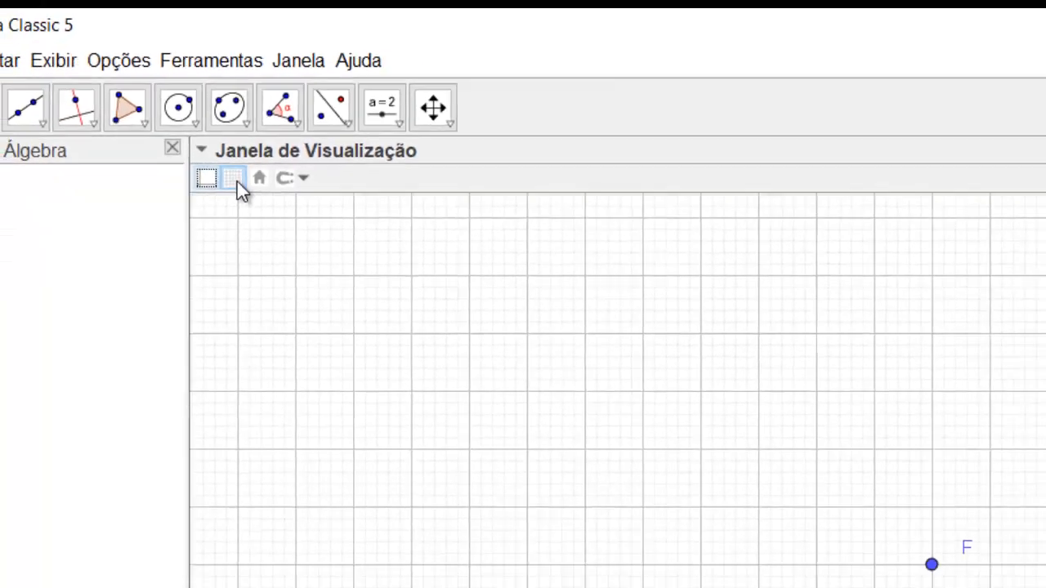
left_click(343, 304)
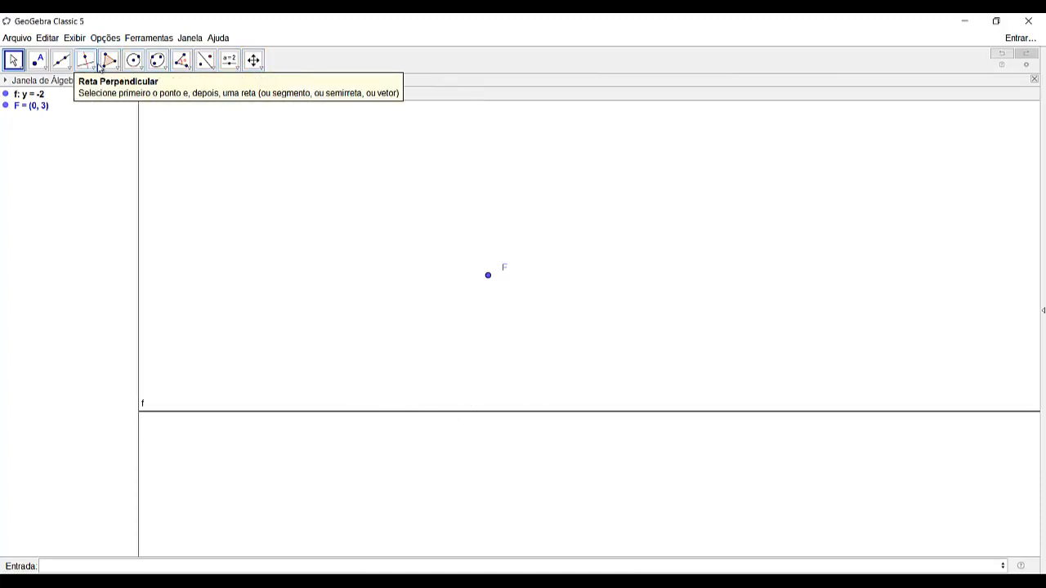
Construct a parabola with point F as its focus and the horizontal line as its directrix
left_click(155, 67)
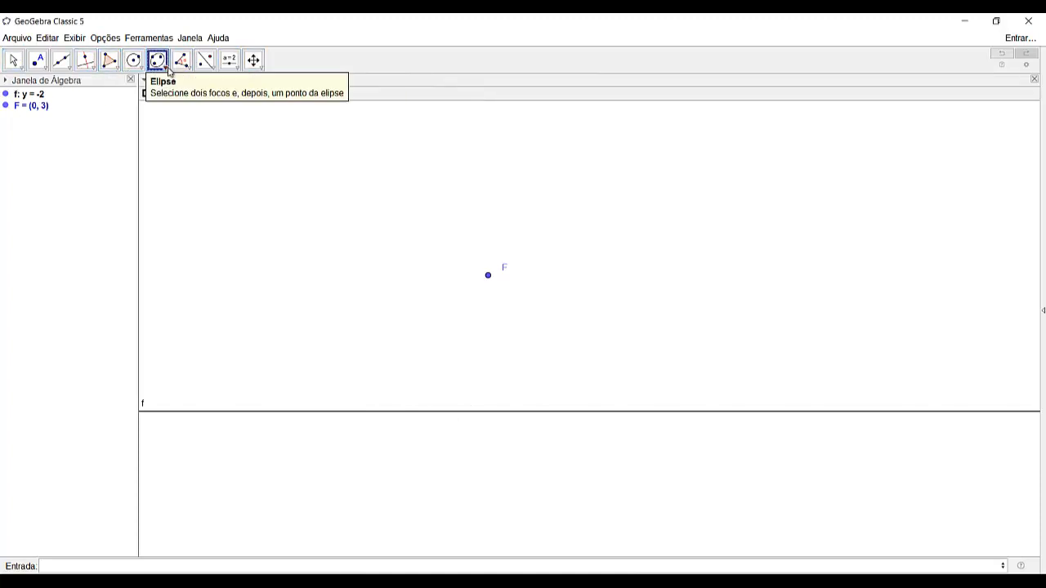
left_click(165, 68)
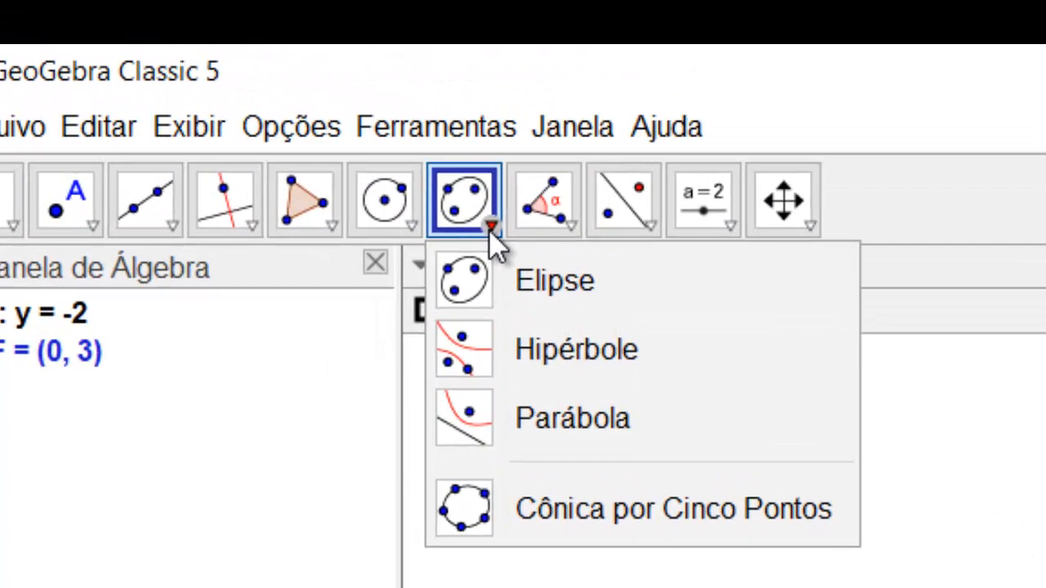
left_click(482, 435)
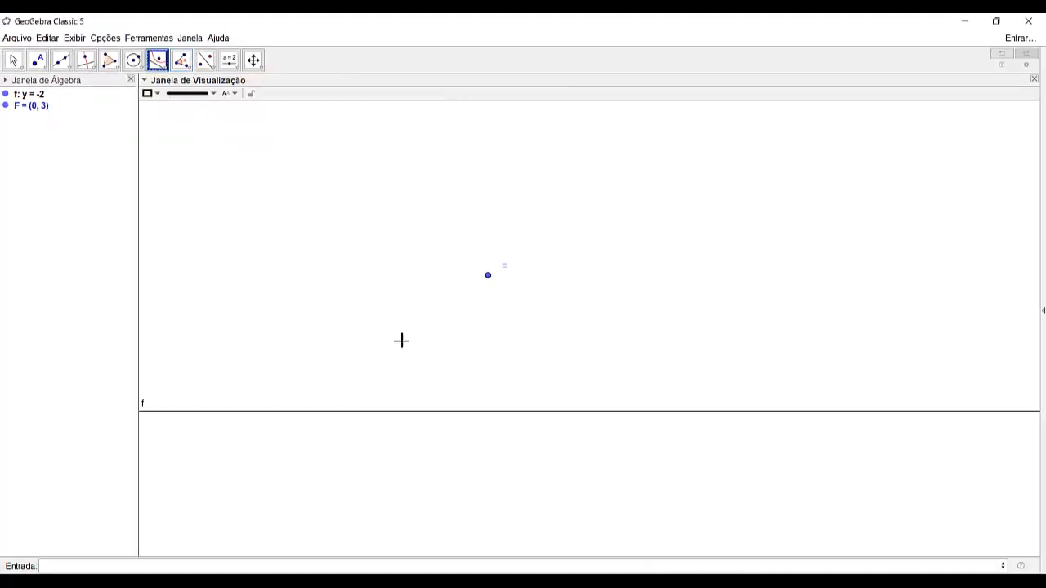
left_click(489, 276)
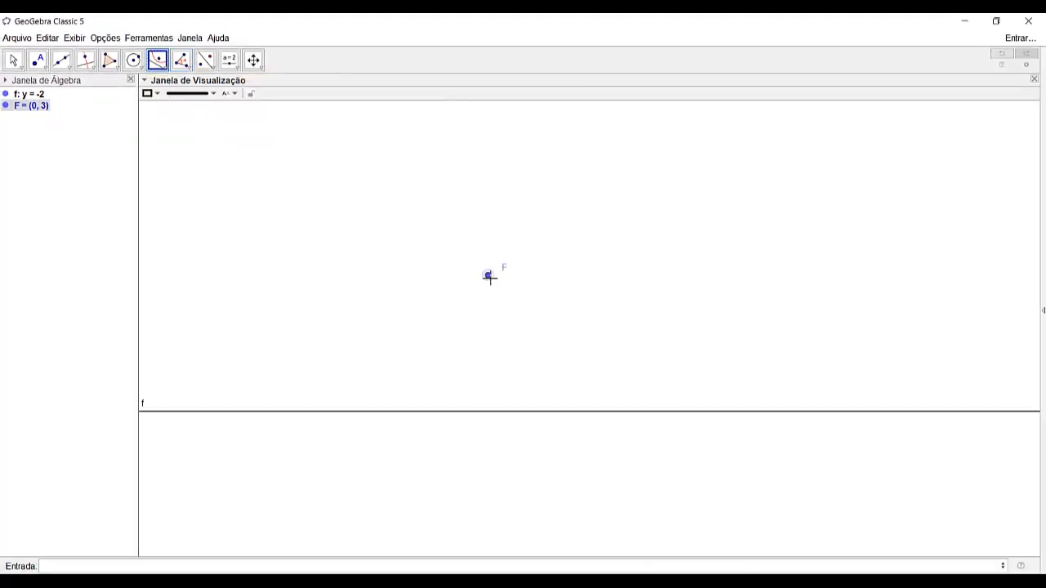
left_click(488, 413)
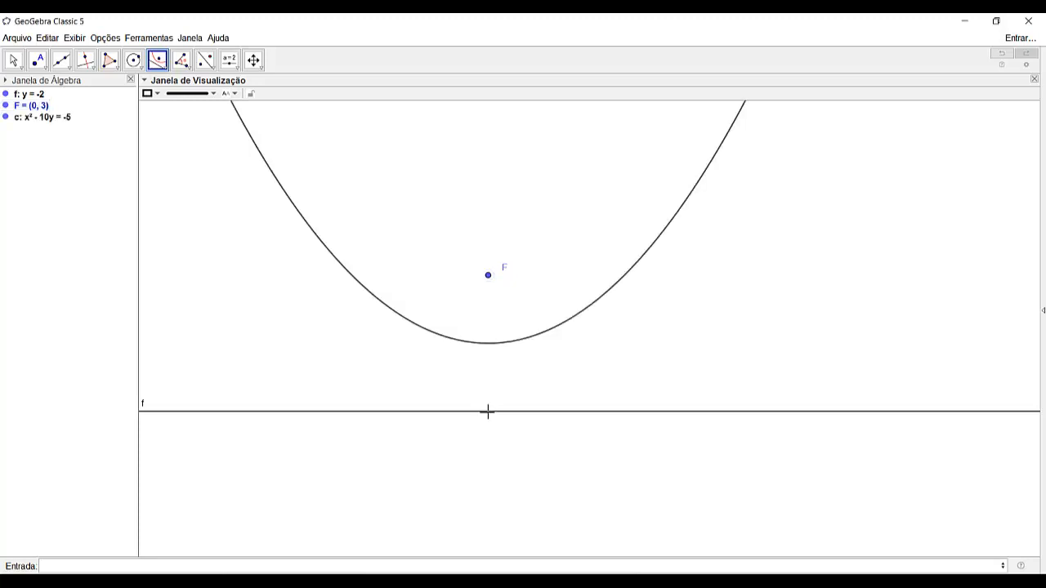
Rename the directrix line to d and place its label just below the line
left_click(13, 60)
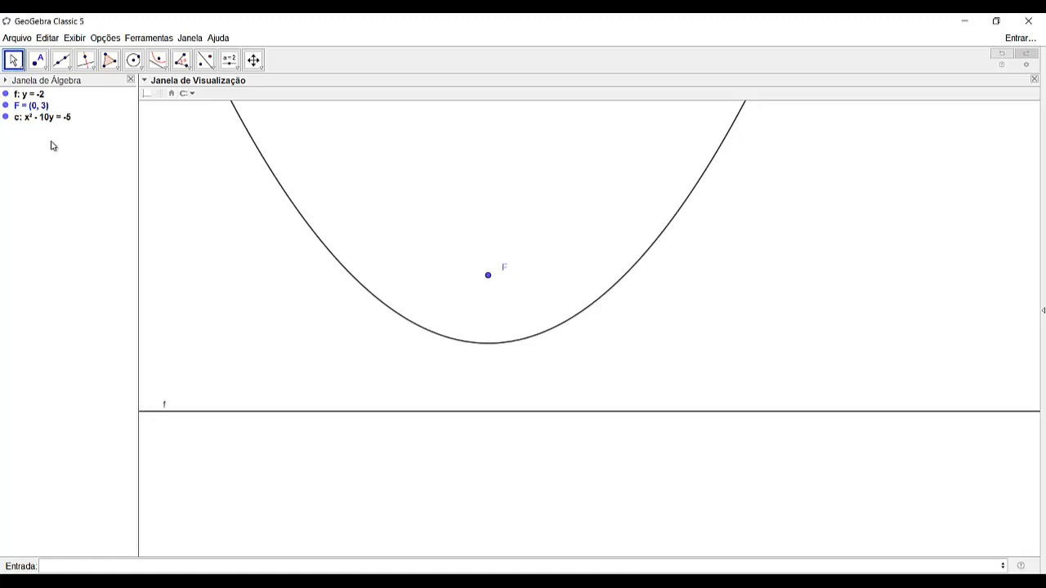
right_click(24, 98)
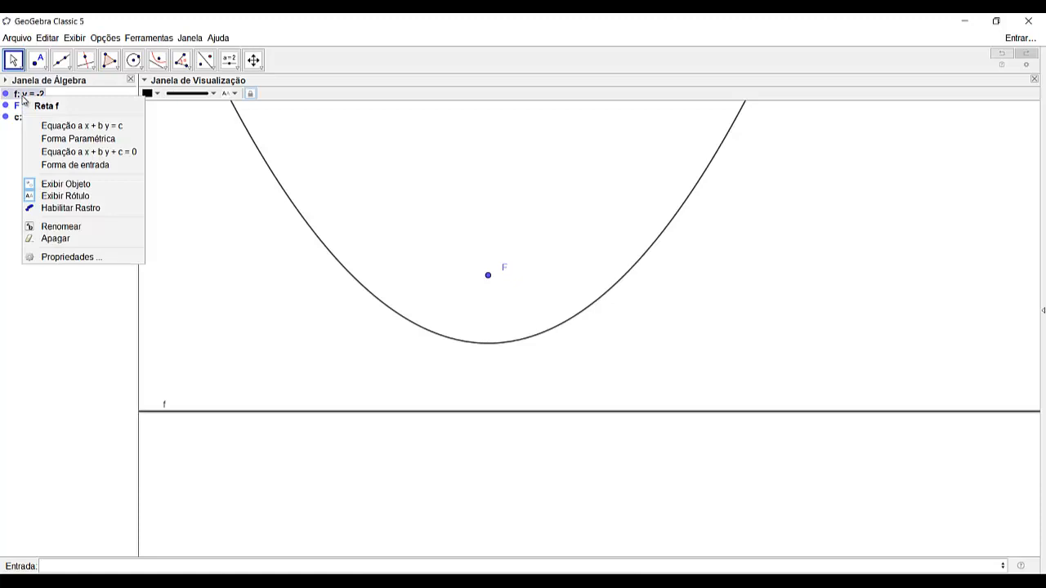
left_click(83, 228)
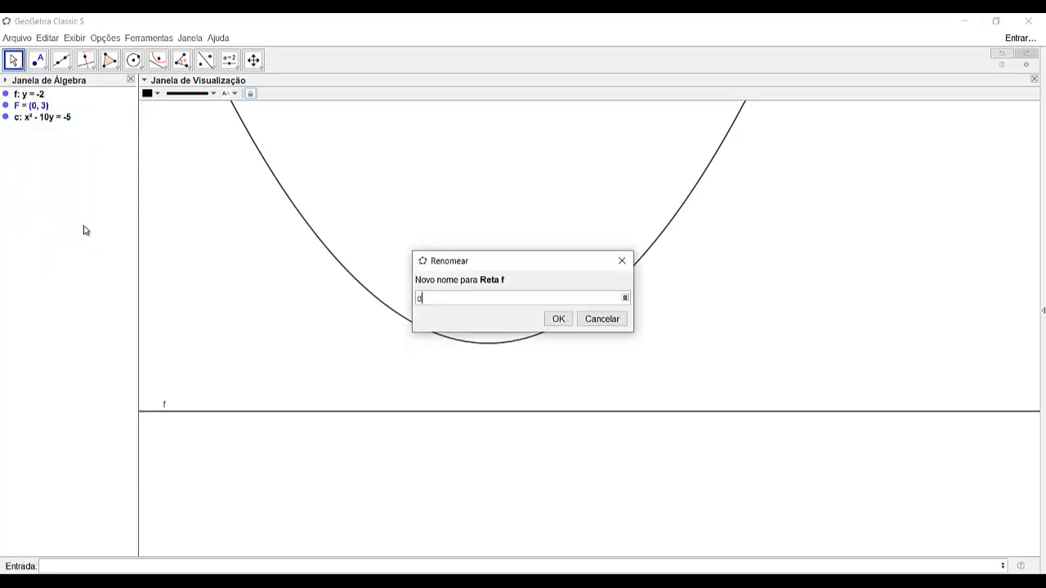
left_click(558, 319)
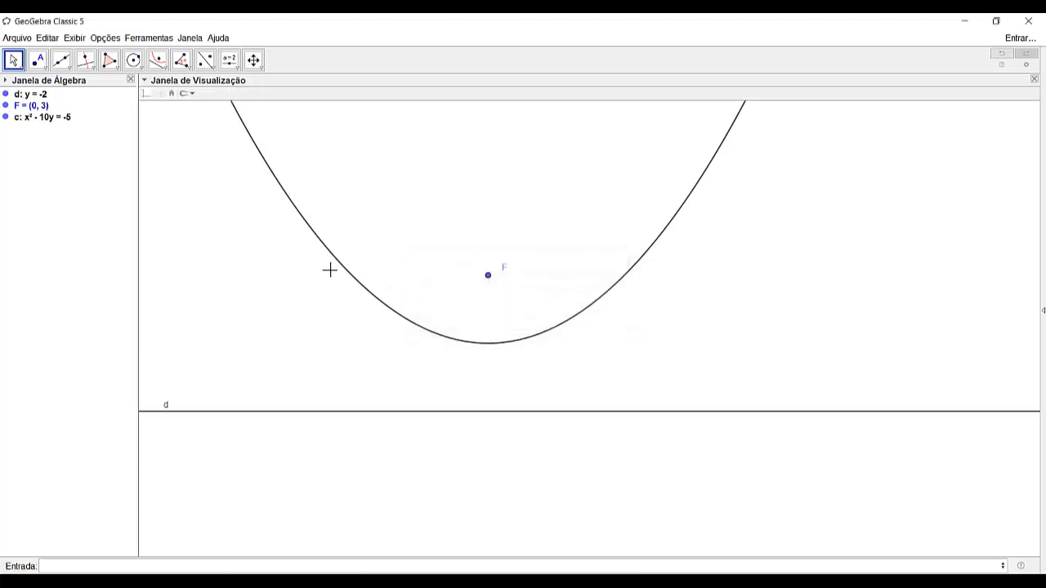
left_click_drag(166, 409, 168, 429)
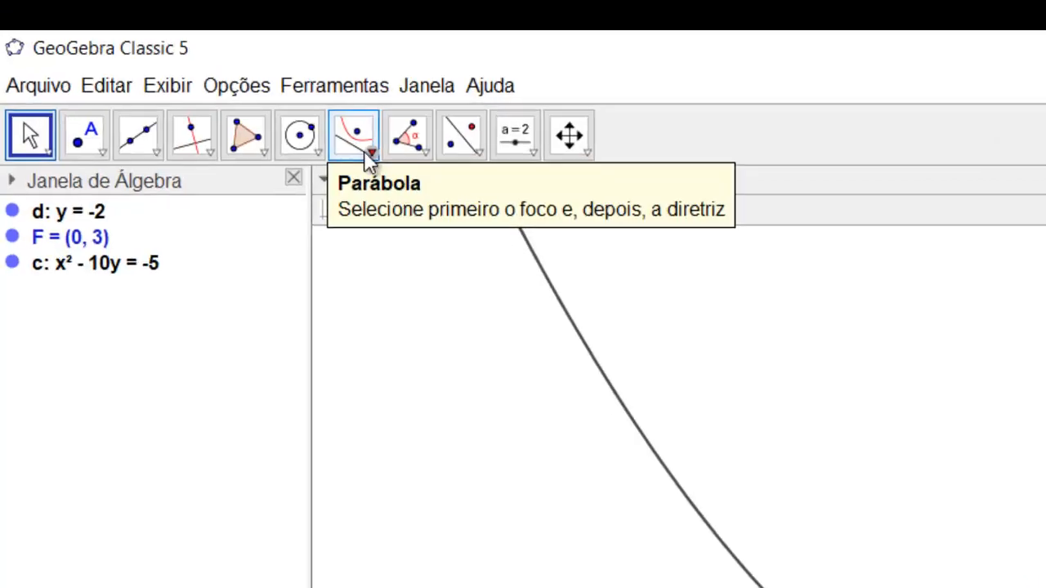
Construct the line through F perpendicular to directrix d and shift its label clear of the line
left_click(206, 149)
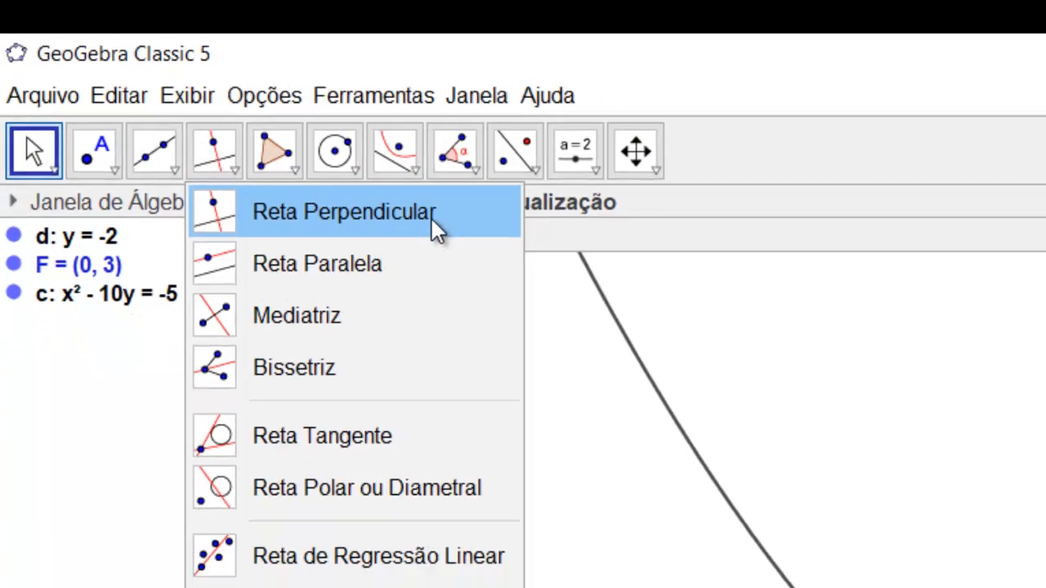
left_click(510, 258)
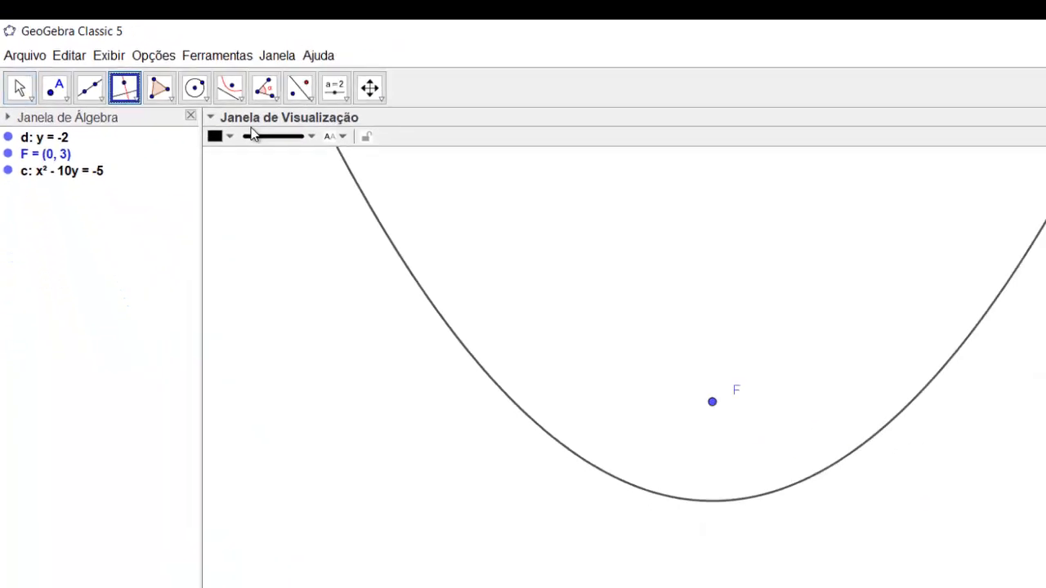
left_click(488, 278)
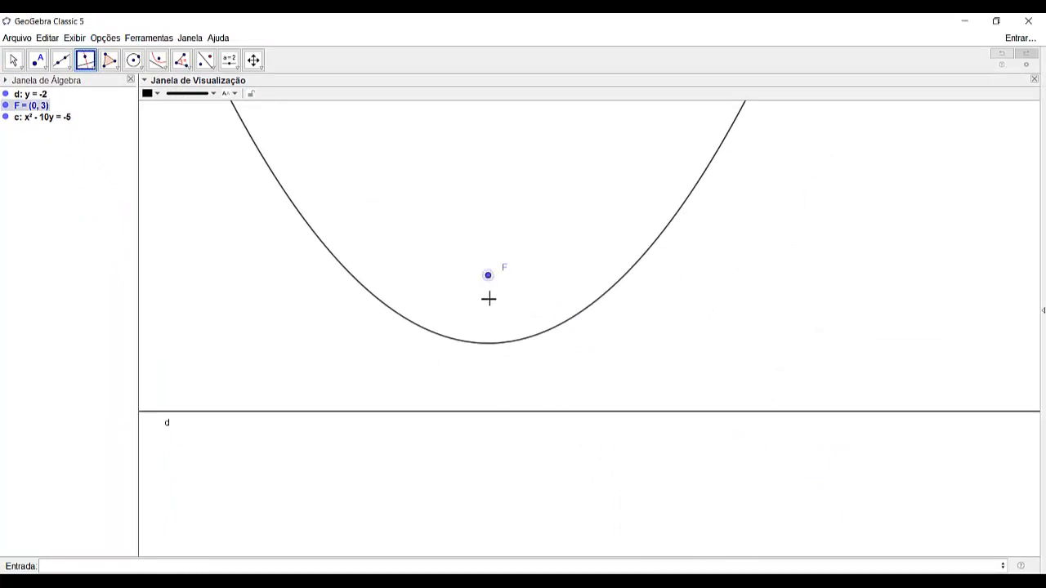
left_click(542, 414)
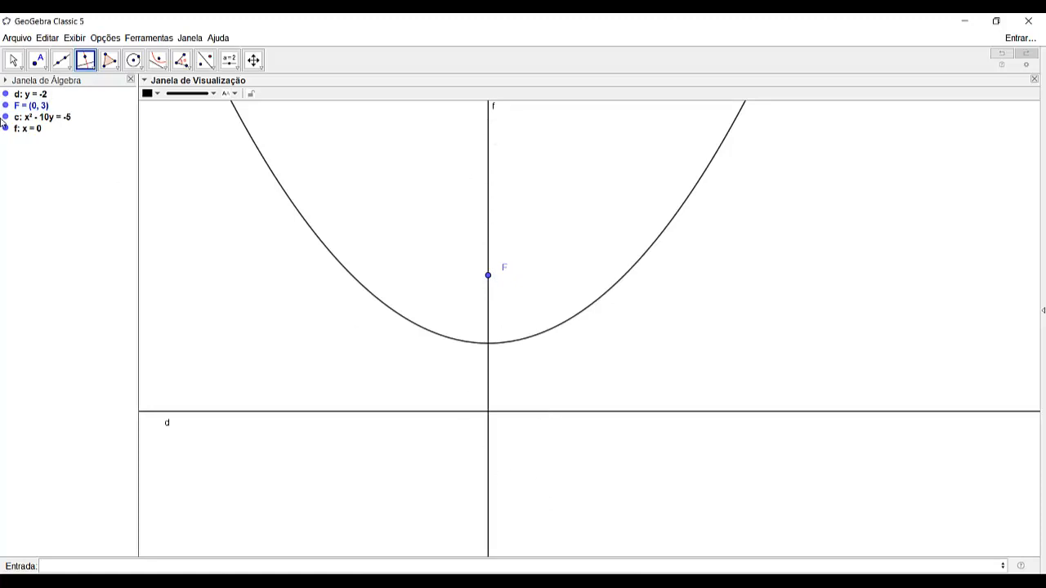
left_click(14, 59)
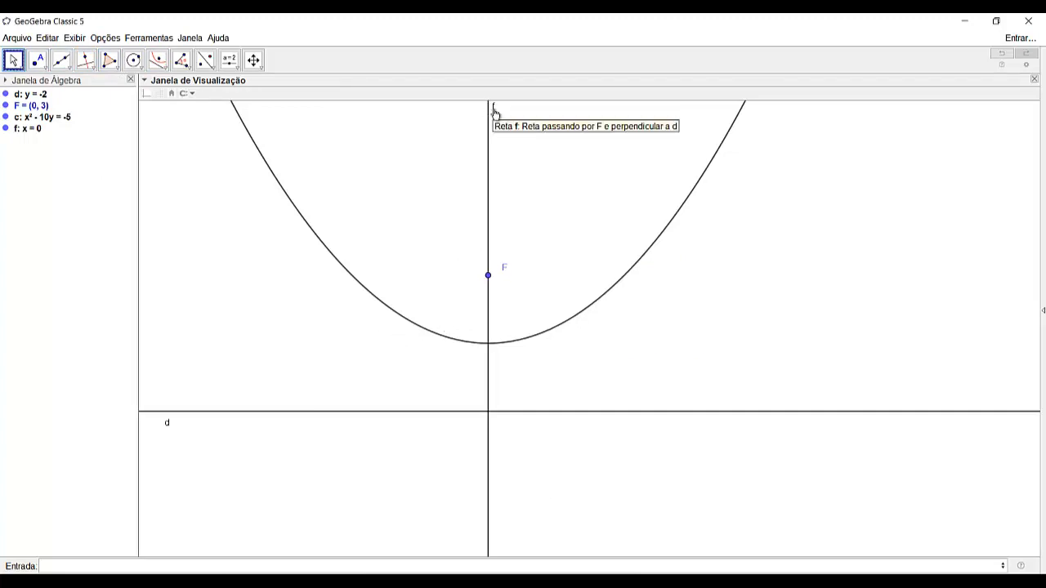
left_click_drag(495, 110, 502, 117)
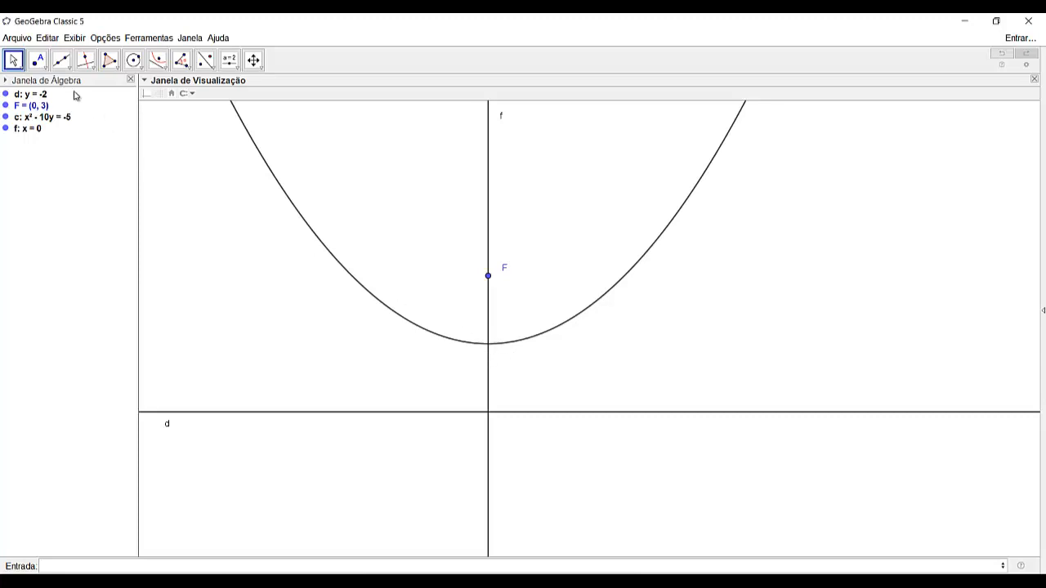
Create the intersection point of the parabola and the perpendicular line through F
left_click(38, 64)
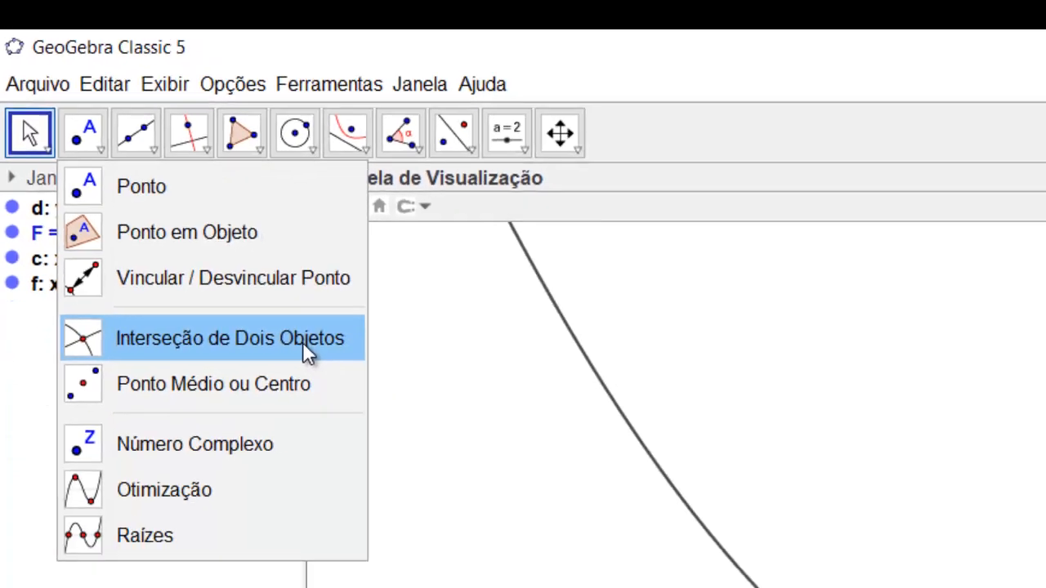
left_click(356, 562)
left_click(422, 333)
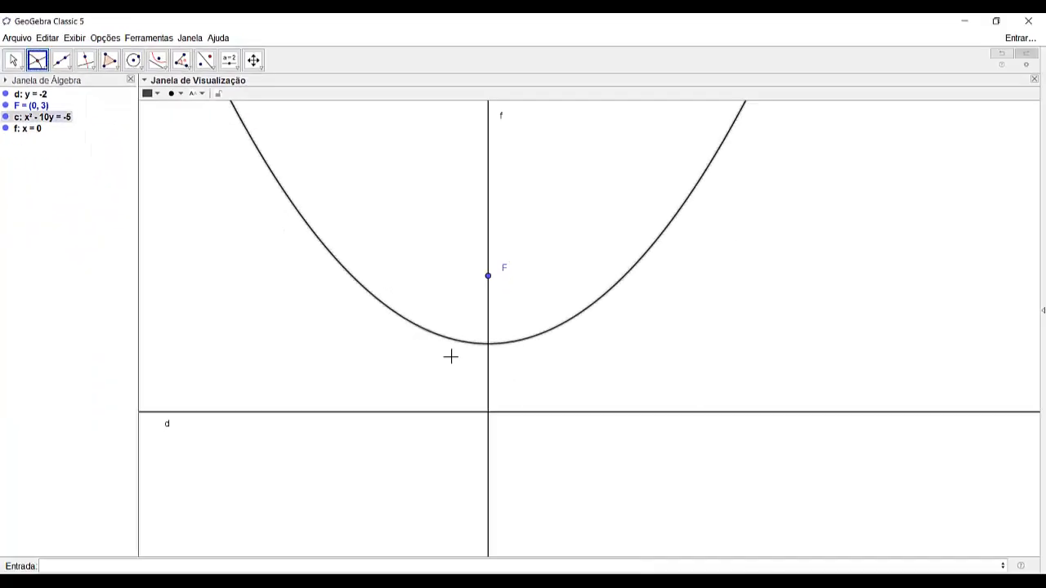
left_click(488, 378)
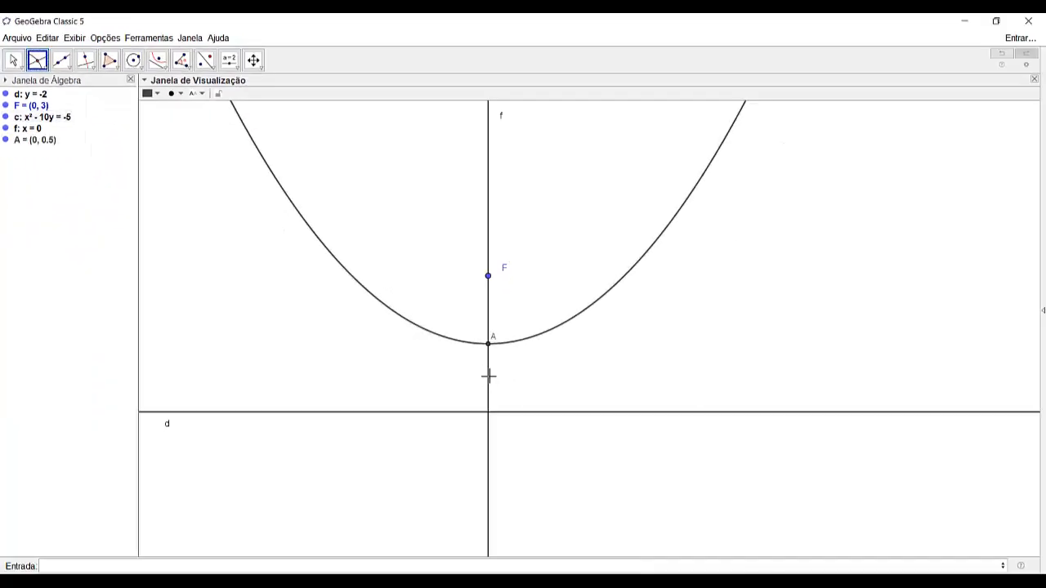
left_click(12, 63)
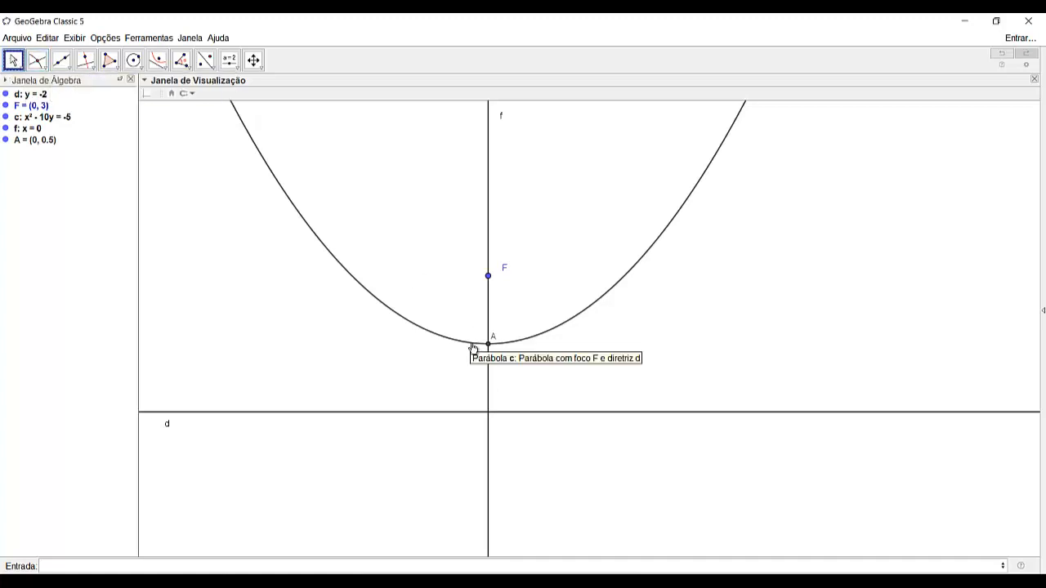
Shift the label of the parabola's intersection point below the curve and rename the point V
left_click_drag(496, 341, 480, 360)
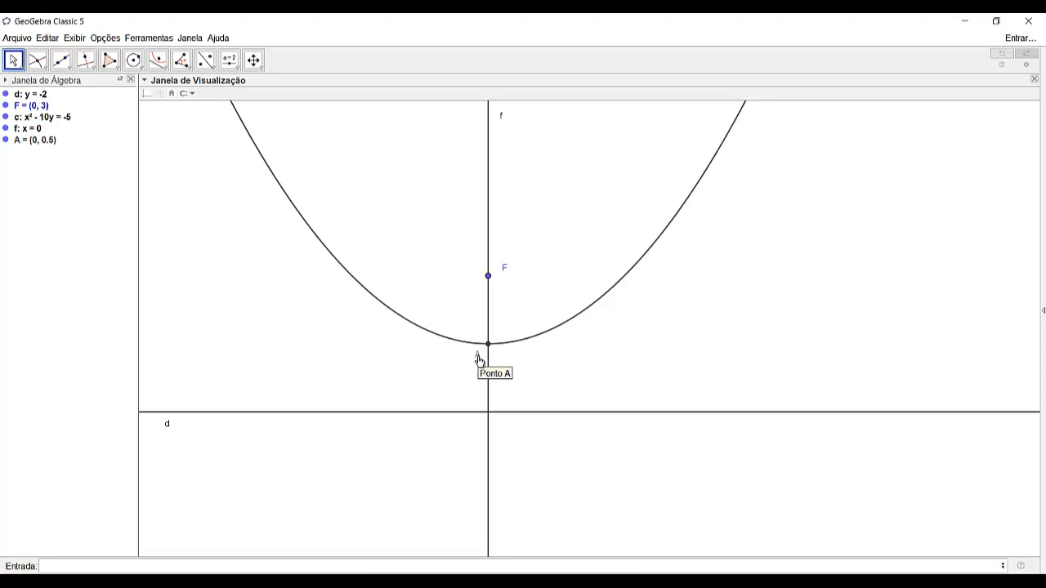
right_click(479, 360)
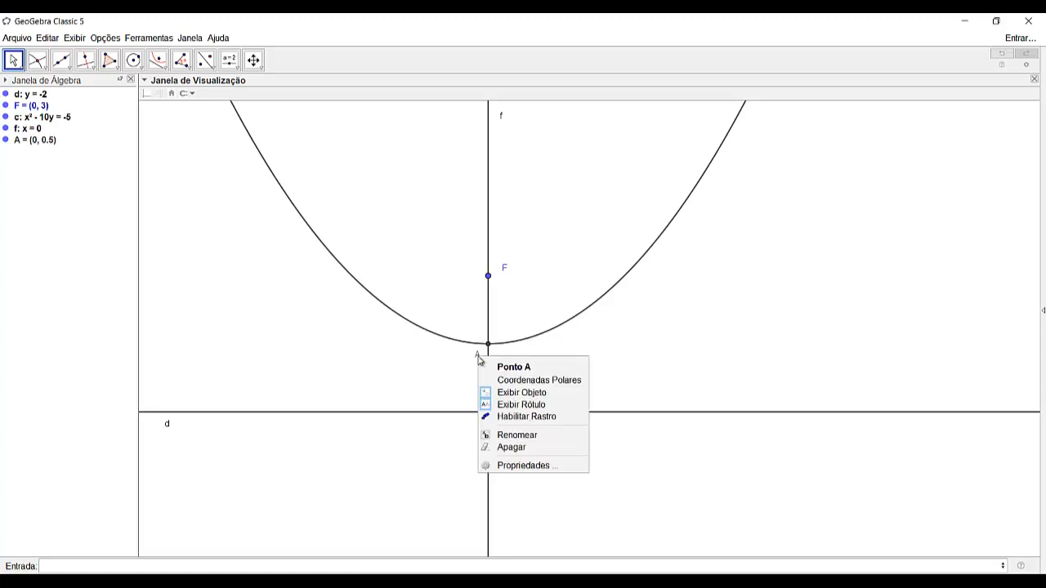
left_click(545, 435)
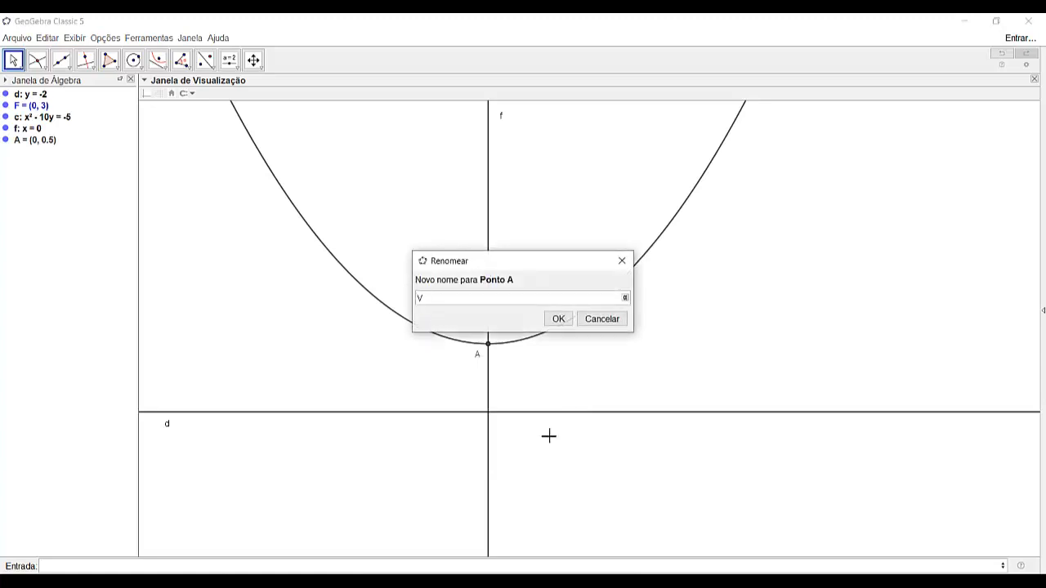
left_click(562, 320)
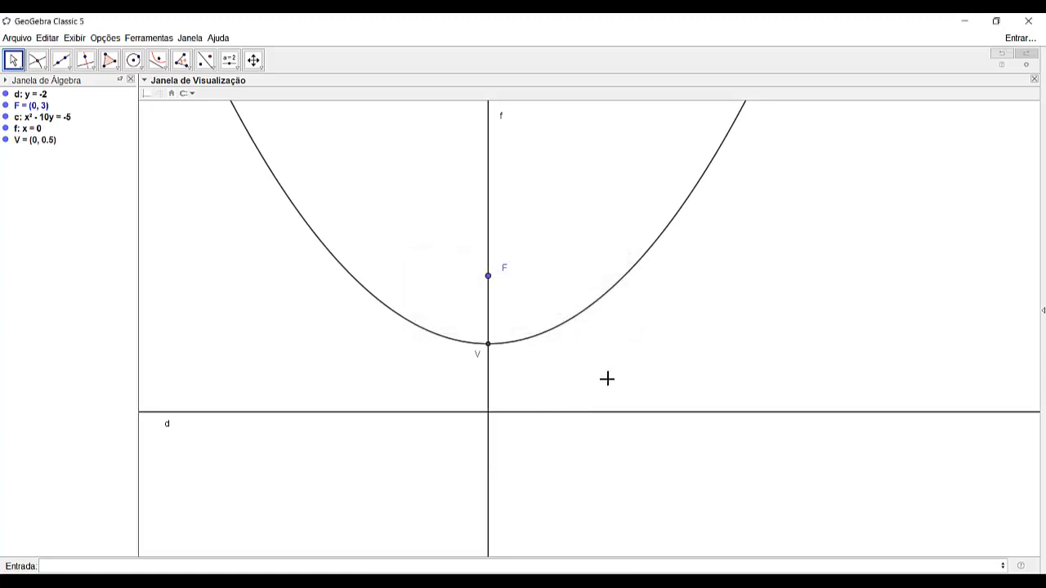
Color vertex V red
left_click(488, 345)
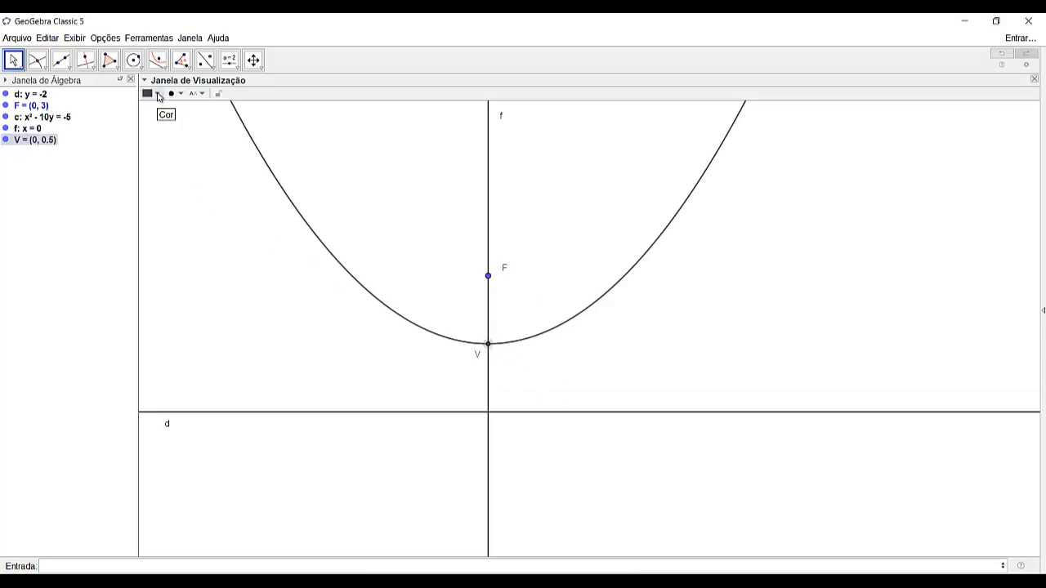
left_click(160, 95)
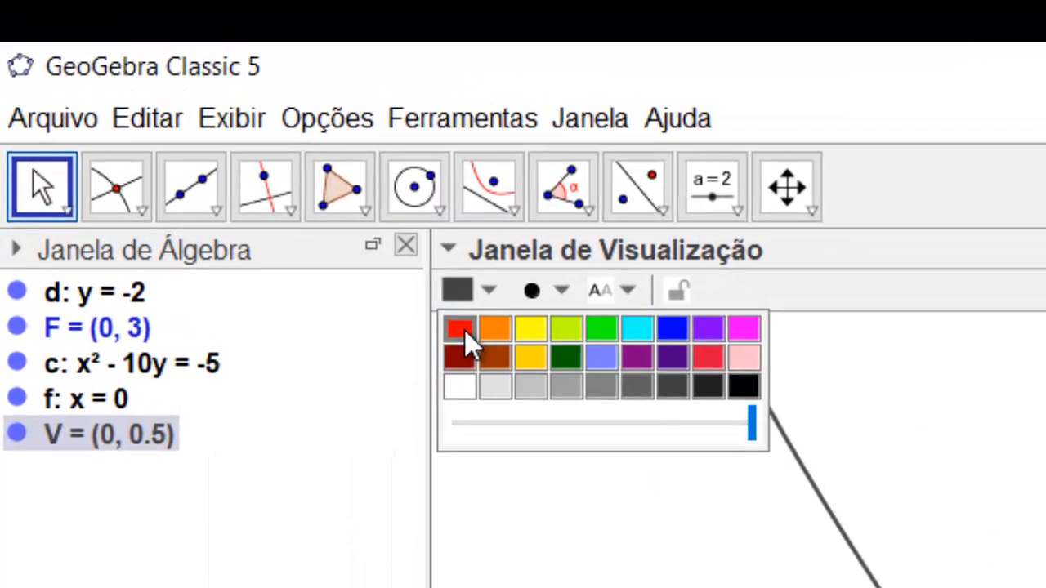
left_click(464, 329)
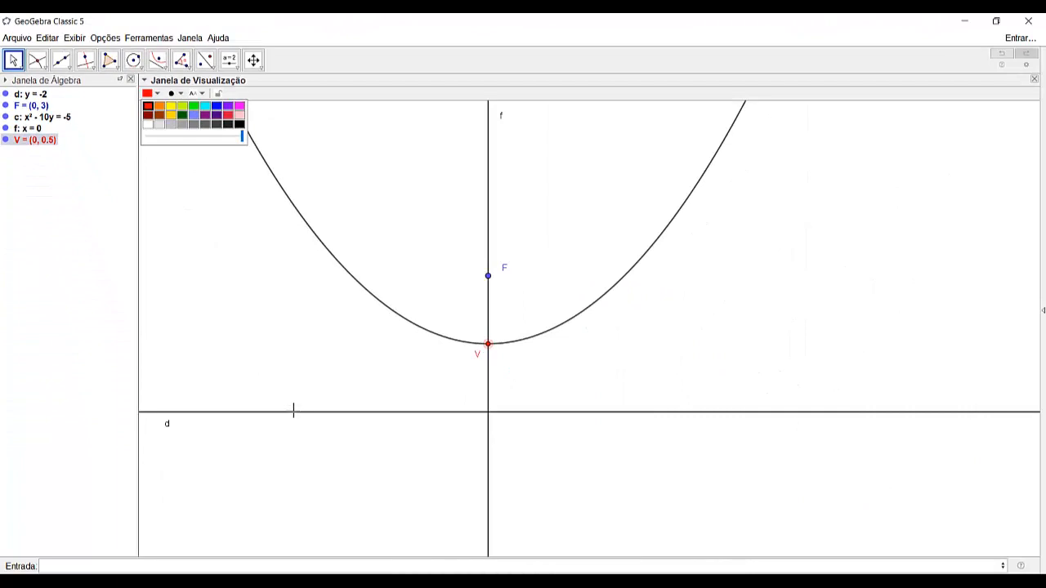
Give directrix d a short-dashed line style and a dark green color
left_click(293, 415)
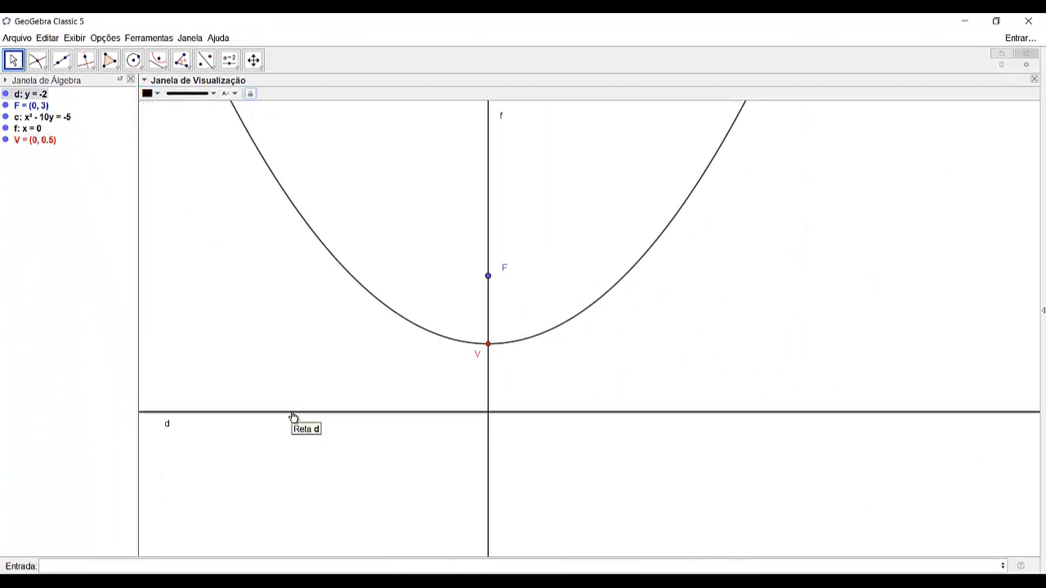
left_click(213, 93)
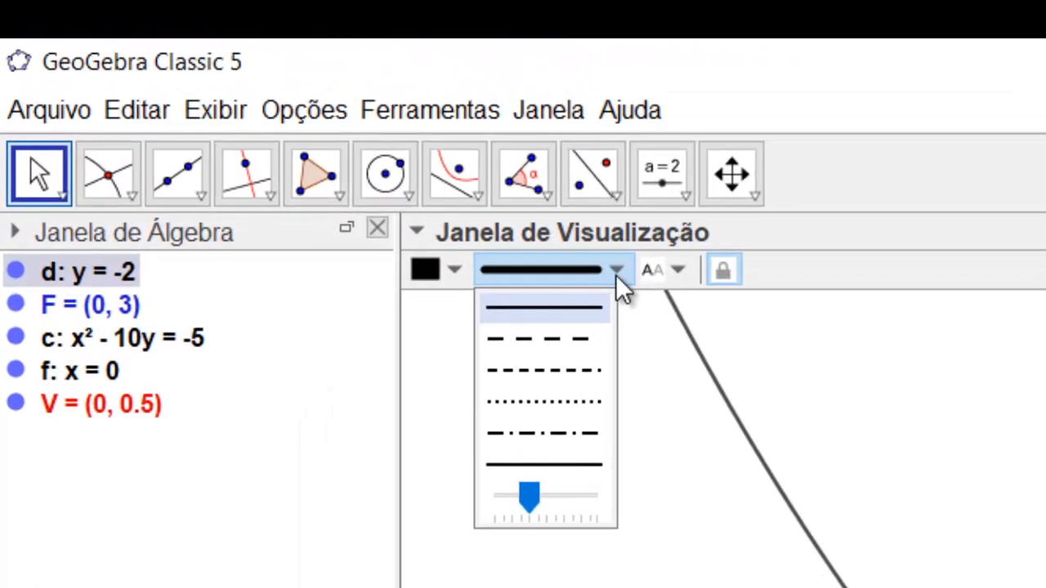
left_click(577, 372)
left_click(430, 272)
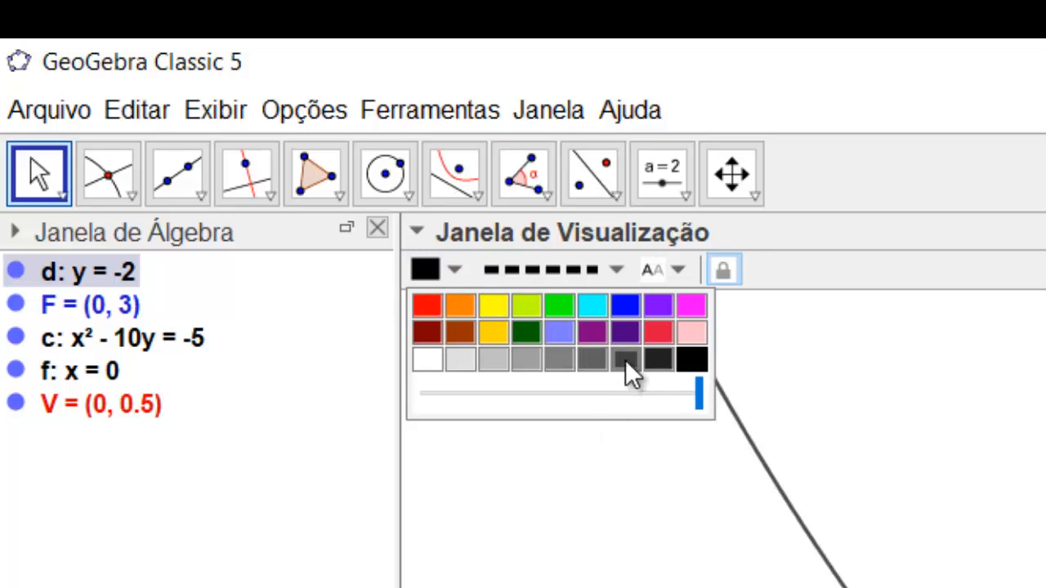
left_click(539, 332)
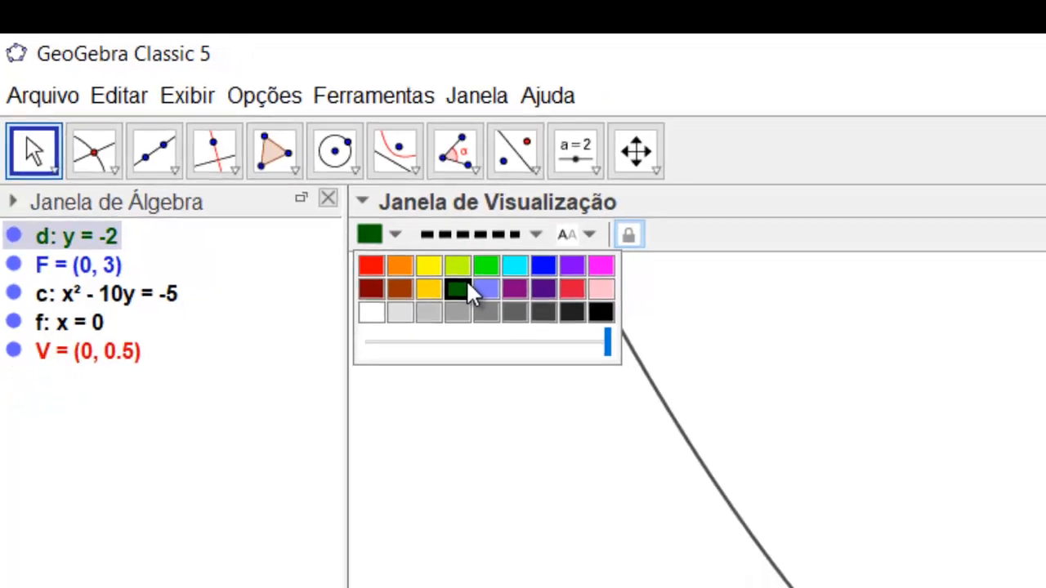
left_click(365, 462)
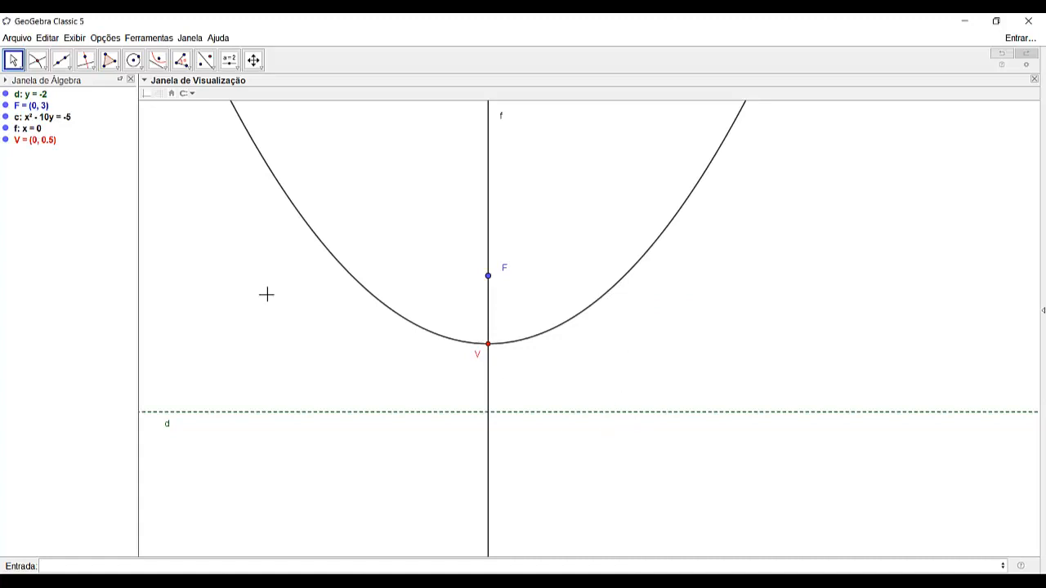
Place a new point on directrix d to the right of the axis and move it to (5, -2)
left_click(38, 64)
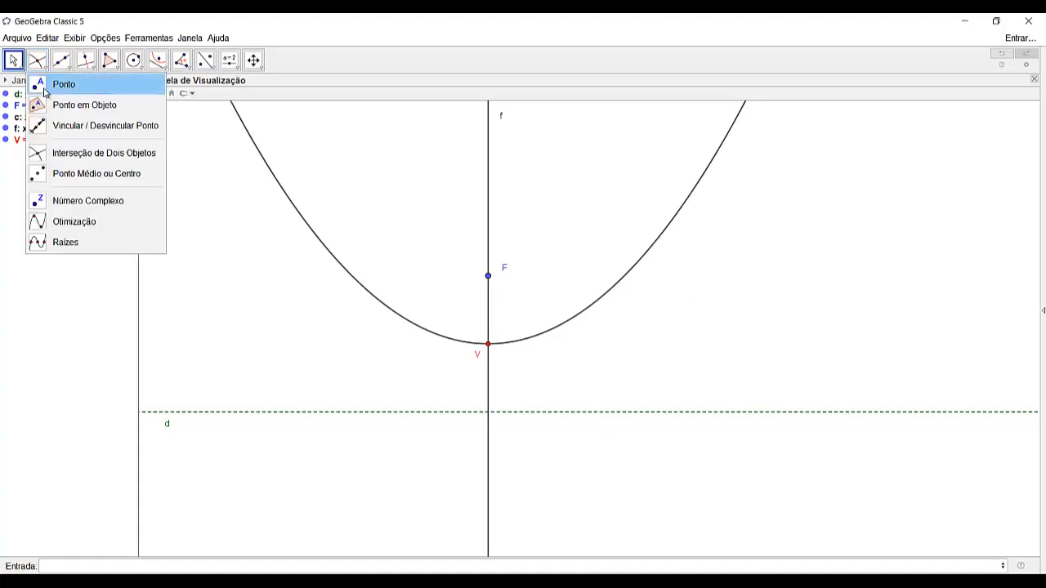
left_click(47, 83)
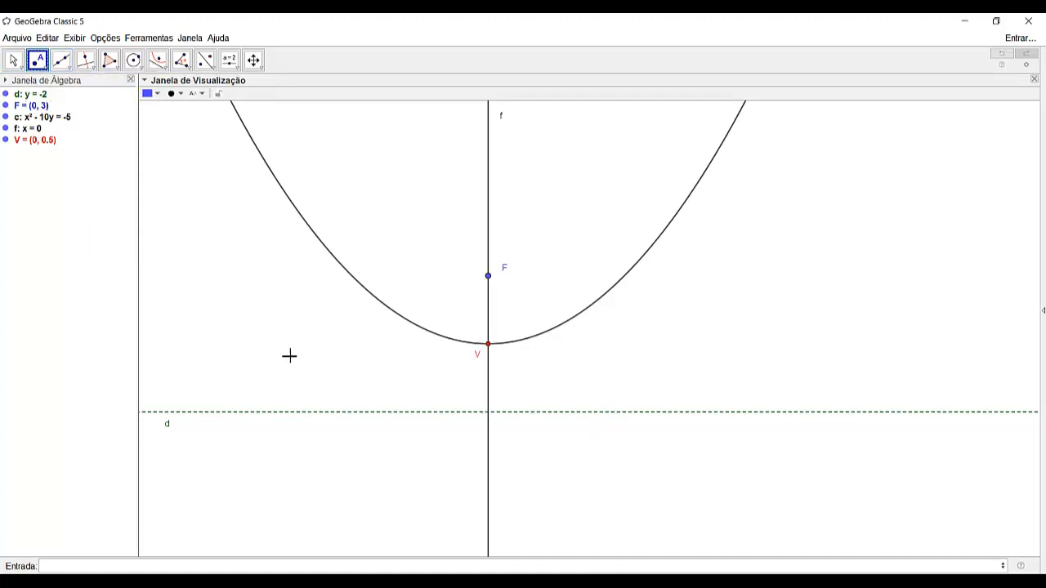
left_click(652, 413)
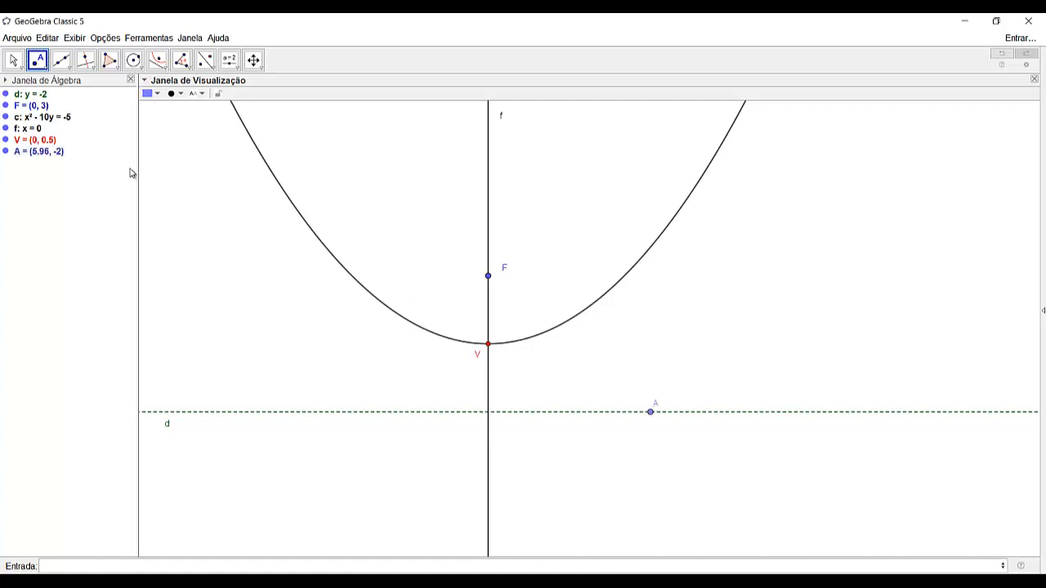
left_click(13, 59)
left_click_drag(654, 416, 626, 479)
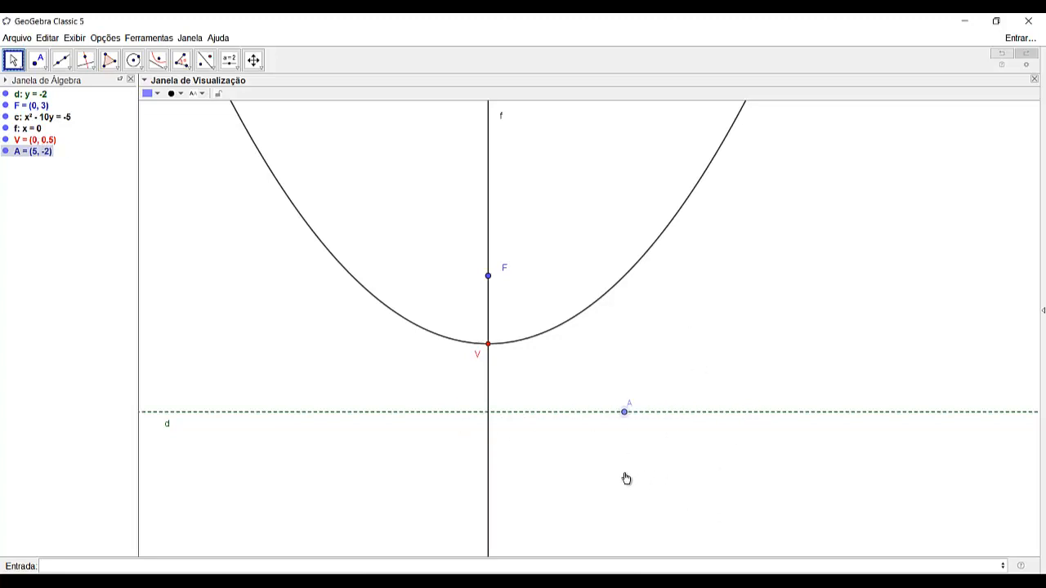
Rename the new point on the directrix Q, with its label placed below the line
right_click(630, 432)
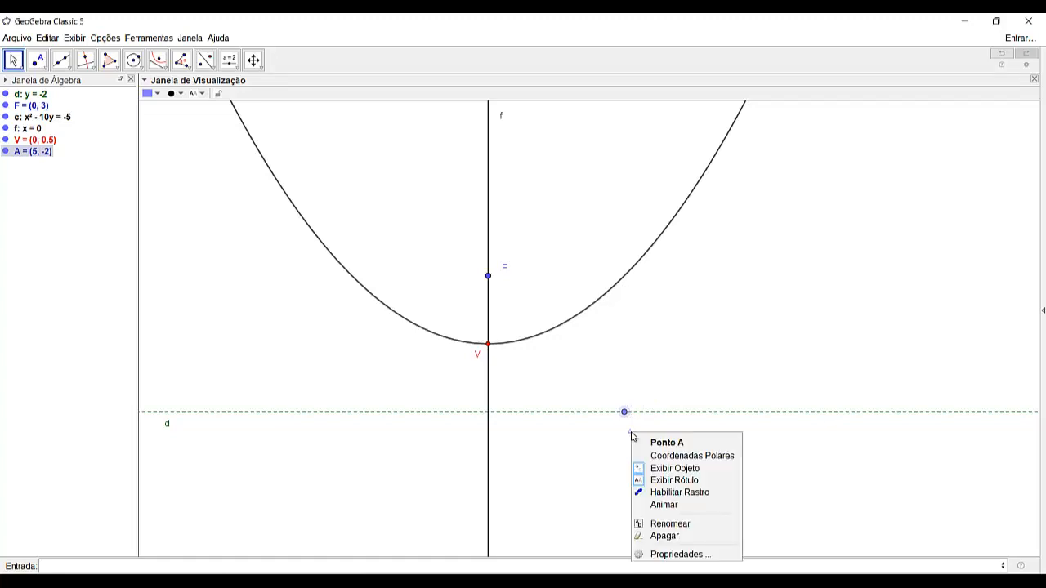
left_click(690, 523)
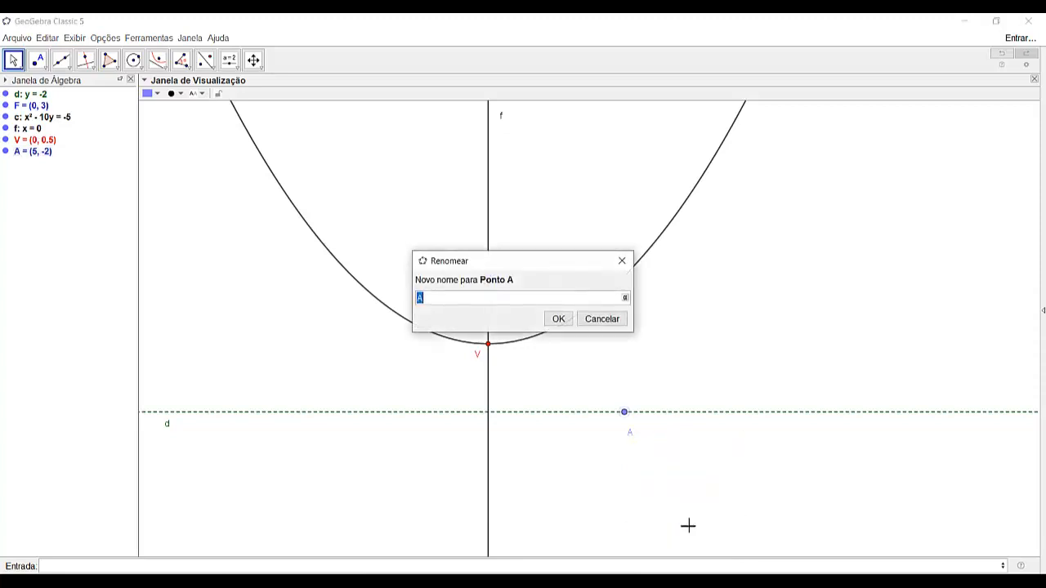
type("Q")
key("Return")
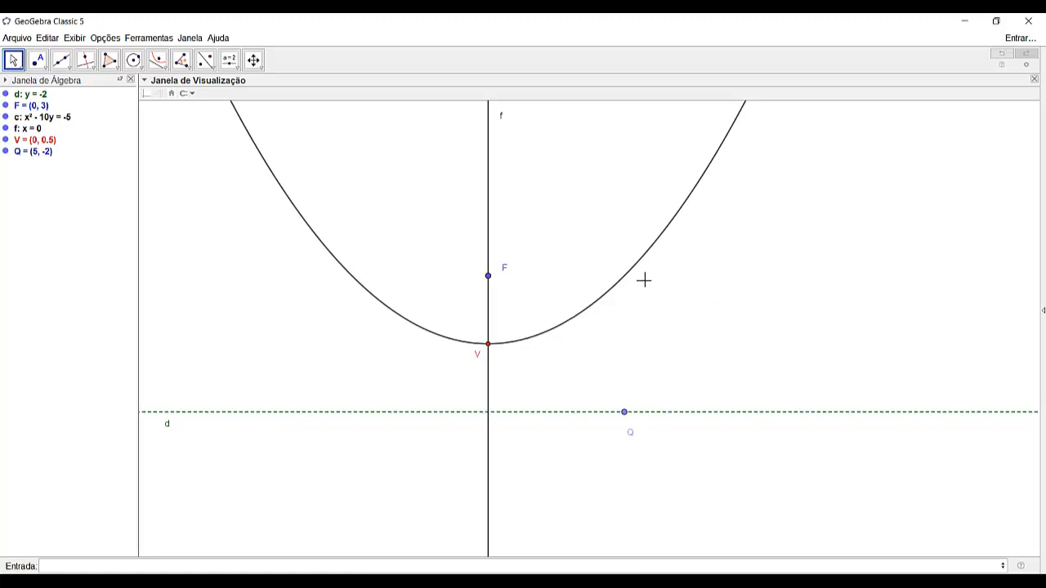
Construct the line through Q perpendicular to directrix d
left_click(87, 62)
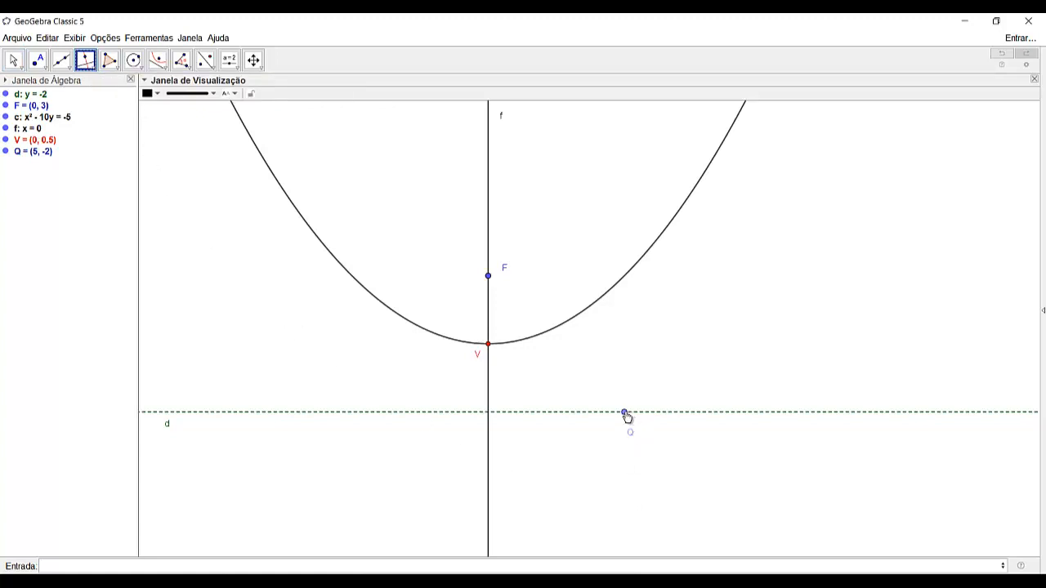
left_click(625, 413)
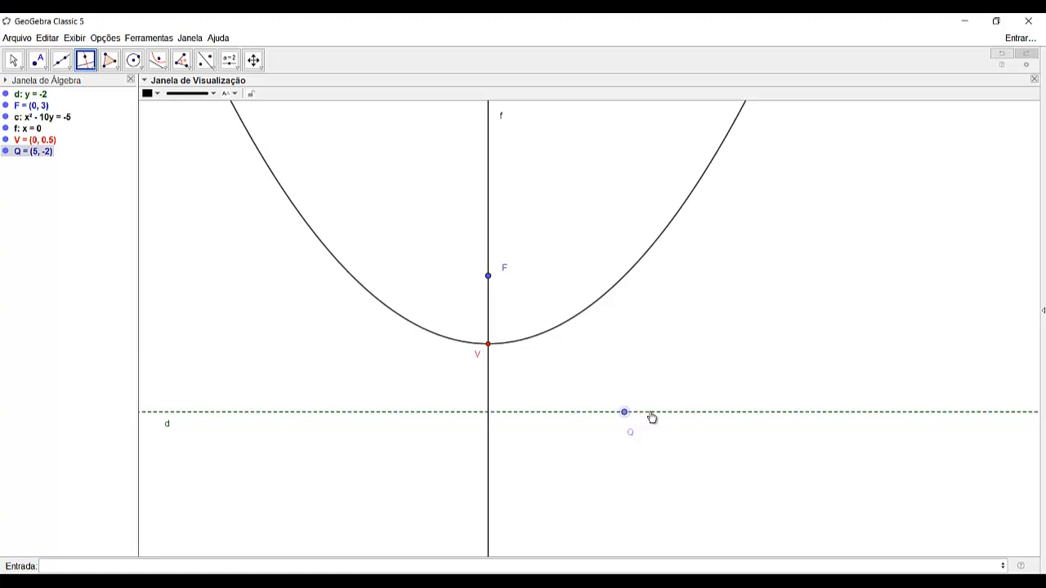
left_click(651, 413)
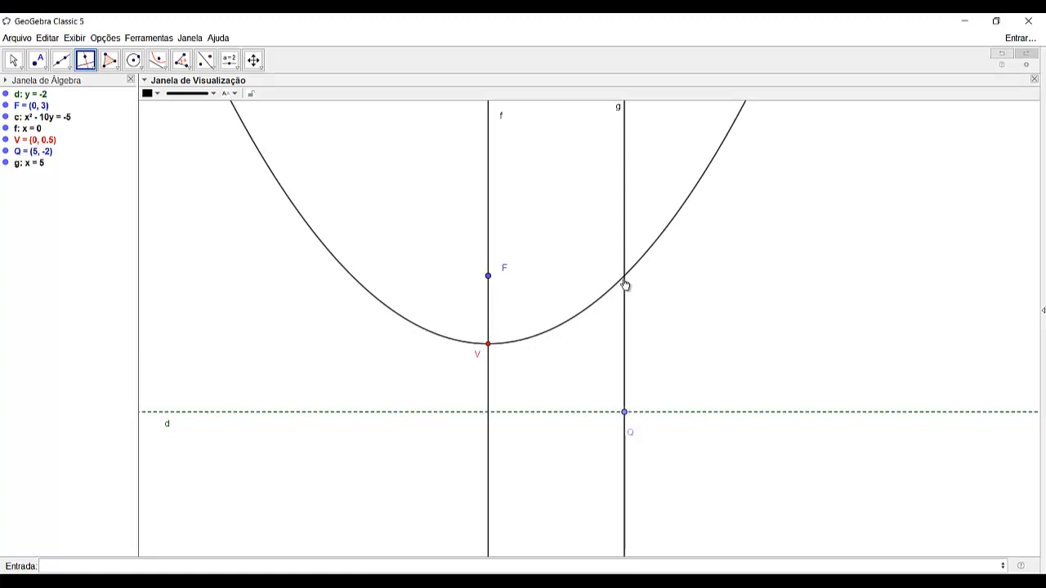
Create the intersection point of the parabola and the perpendicular line through Q
left_click(39, 65)
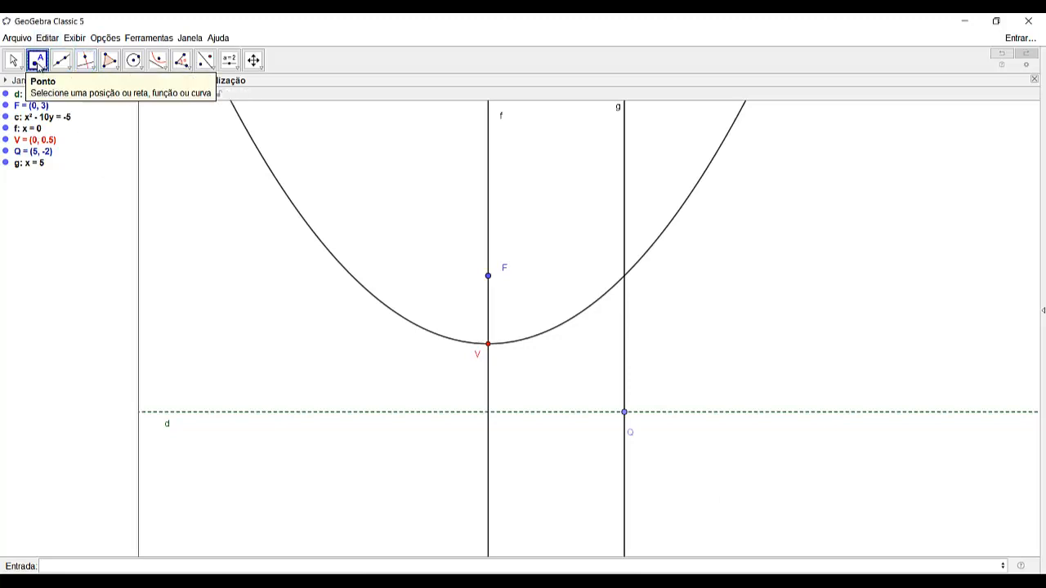
left_click(39, 72)
left_click(41, 155)
left_click(419, 382)
left_click(480, 389)
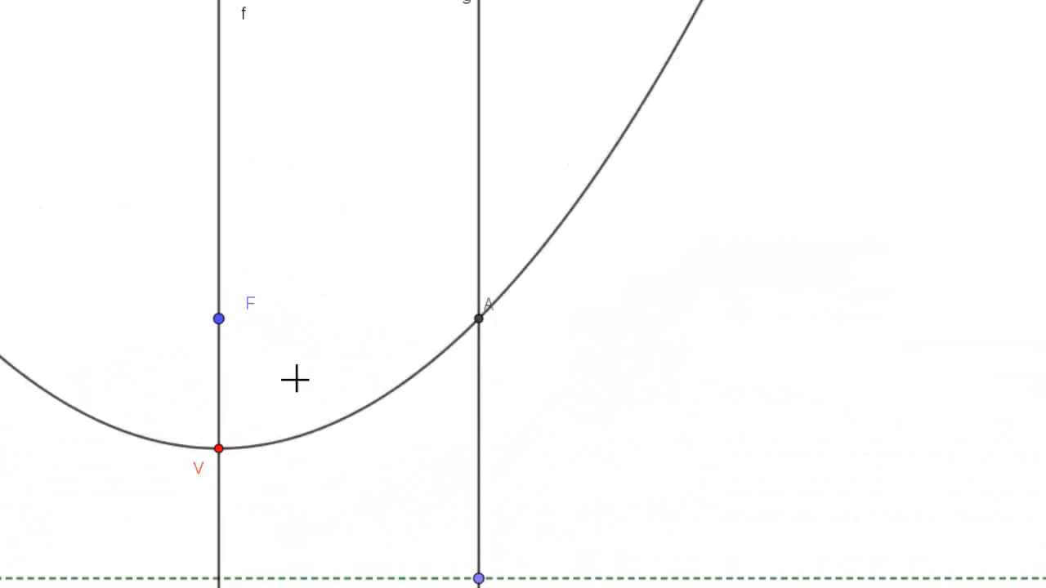
Shift the new intersection point's label to the right of the curve and rename the point P
left_click_drag(493, 310, 509, 334)
right_click(507, 332)
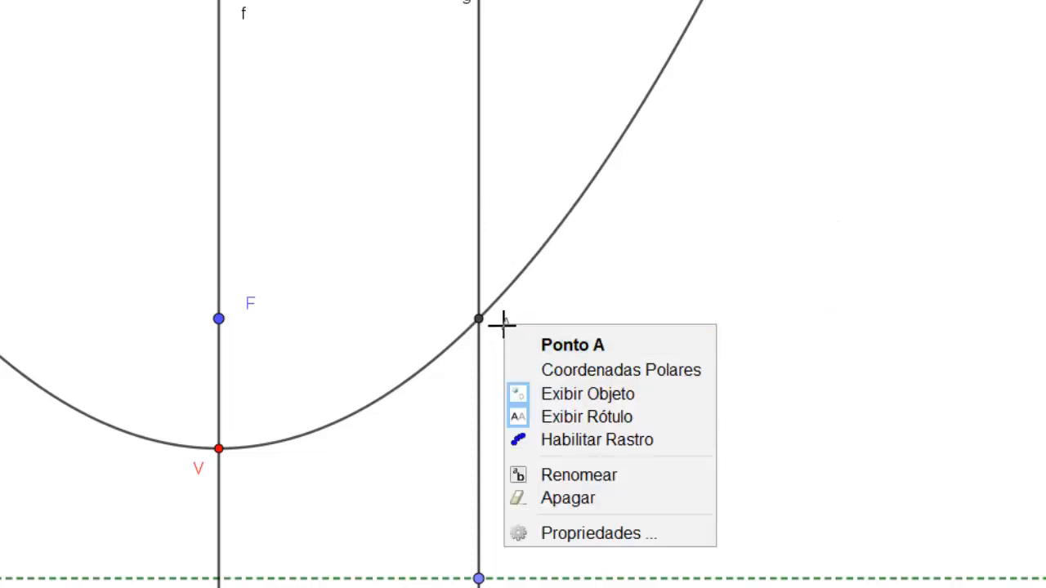
left_click(598, 475)
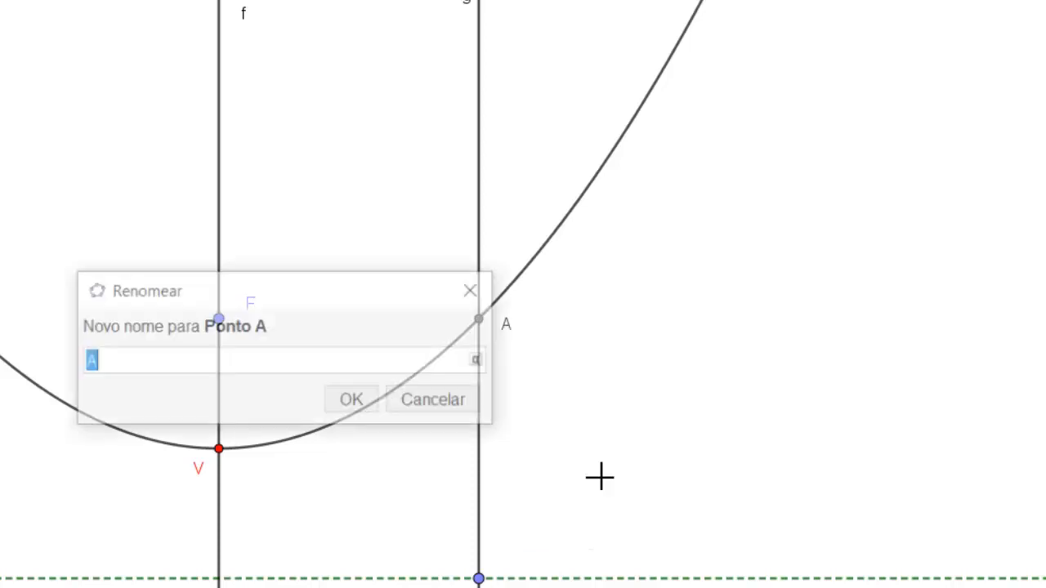
type("P")
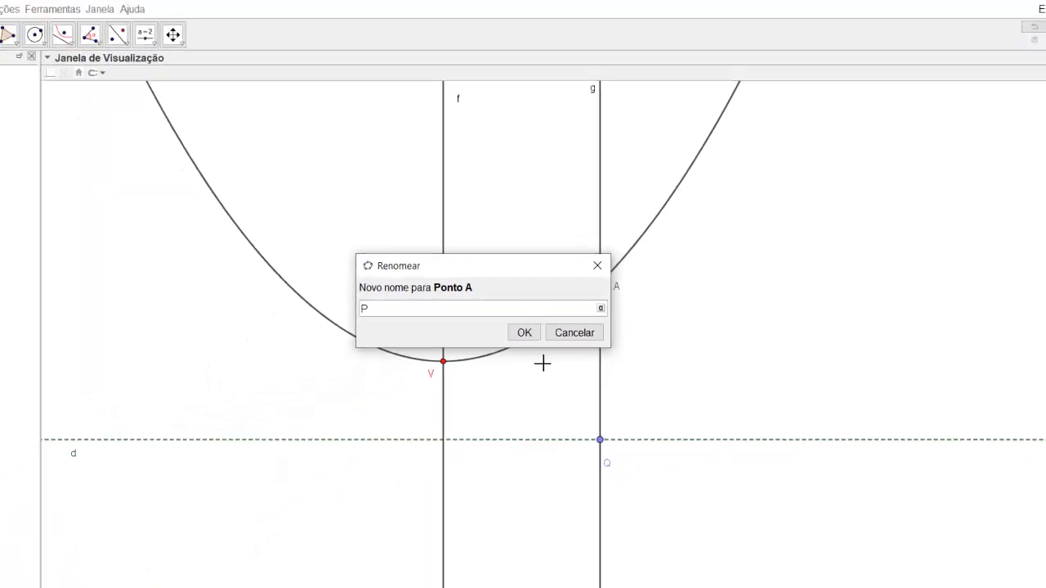
left_click(353, 401)
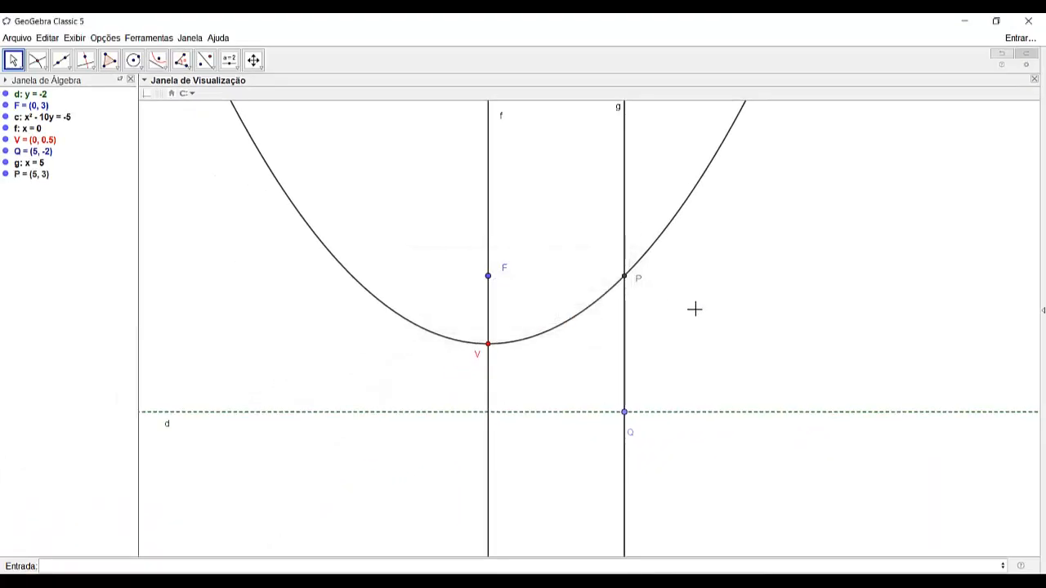
Hide the perpendicular line through Q while keeping points P and Q displayed
left_click(626, 146)
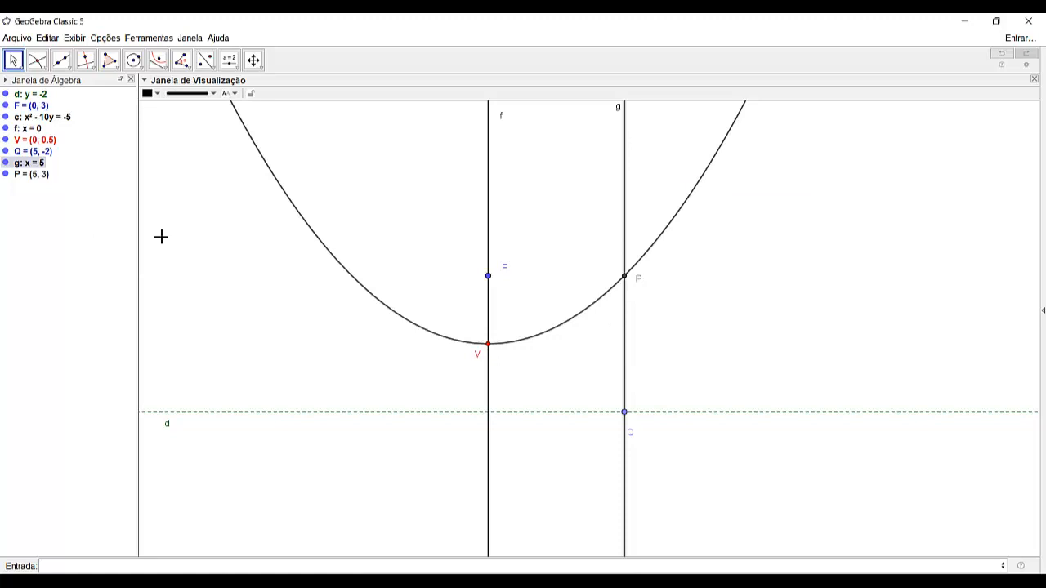
right_click(625, 344)
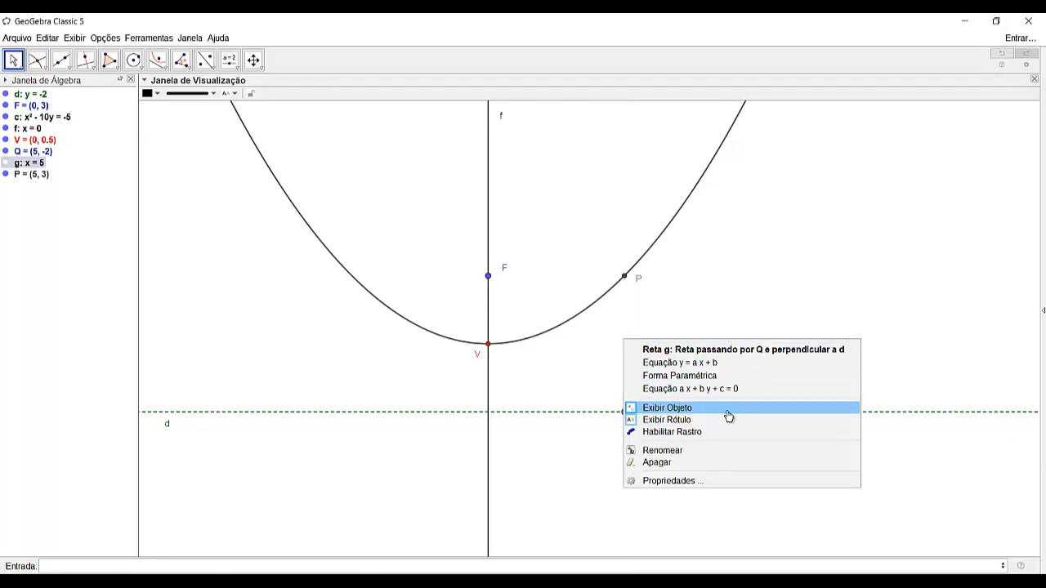
left_click(728, 408)
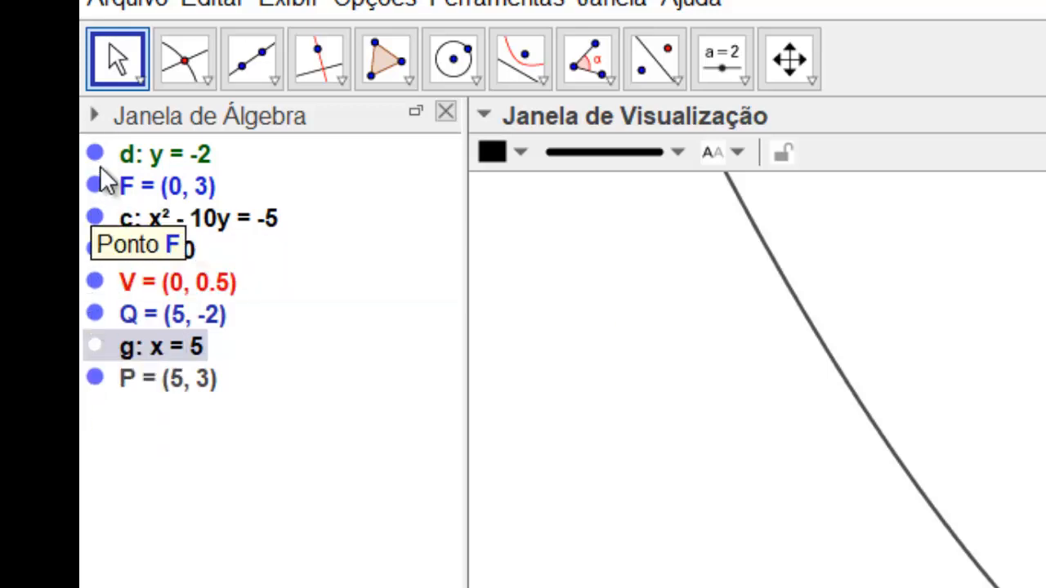
Toggle the visibility of the perpendicular line through Q twice, and hide and redisplay point Q
left_click(96, 348)
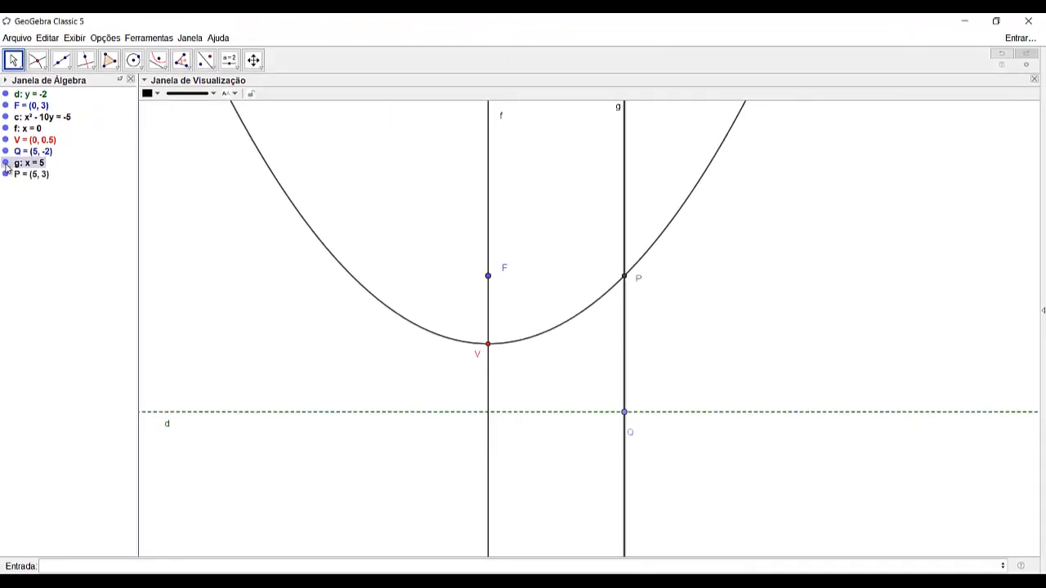
left_click(6, 166)
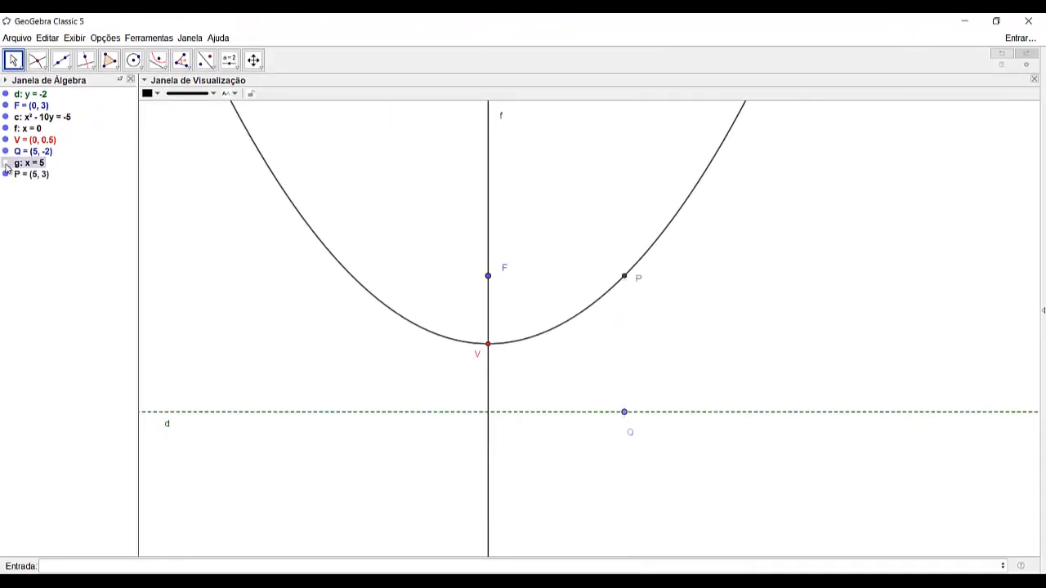
left_click(5, 165)
left_click(6, 165)
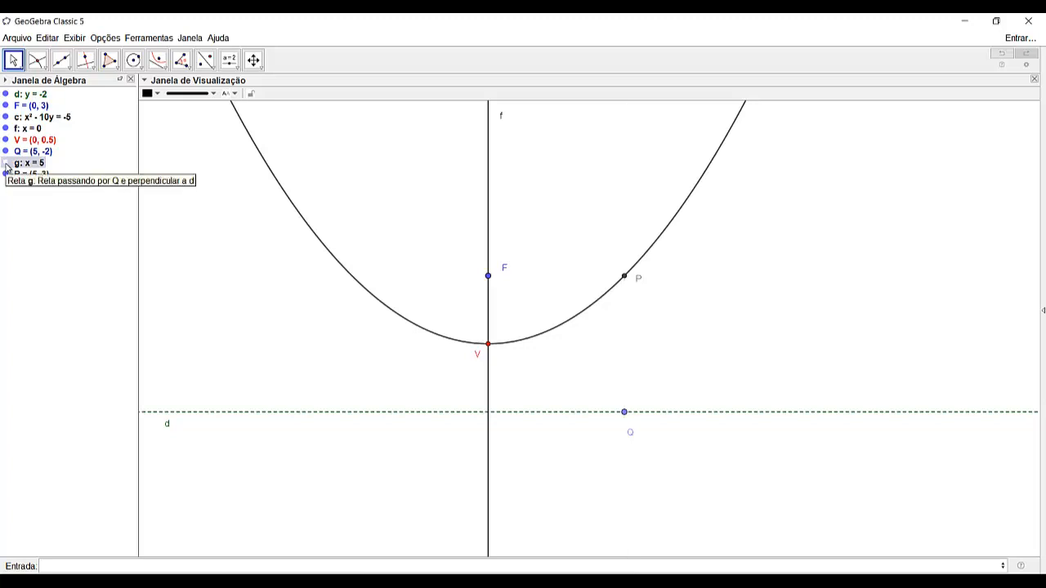
left_click(6, 152)
left_click(6, 152)
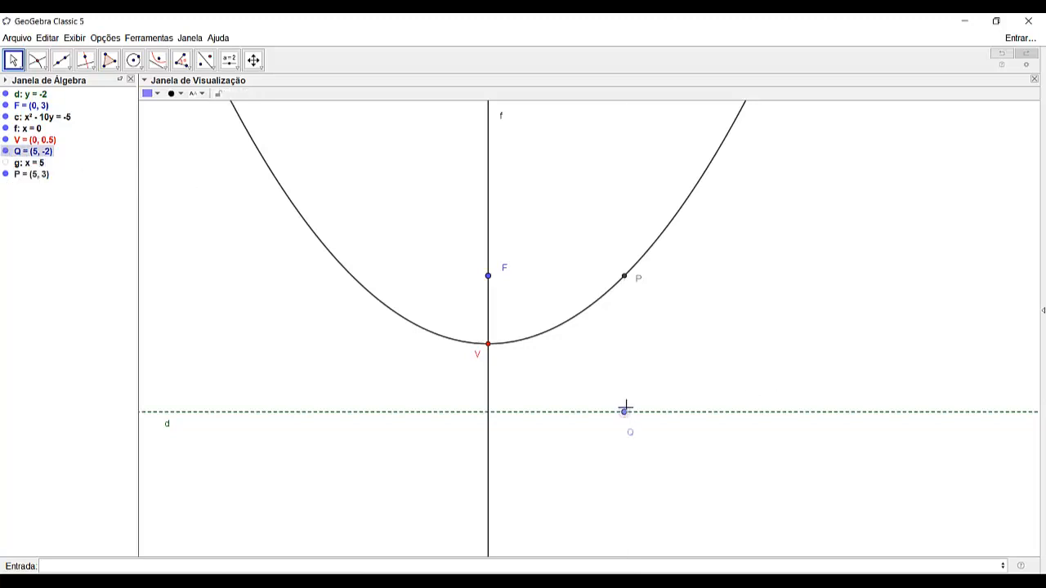
Draw a segment from focus F to point P and another from P to point Q on the directrix
left_click(69, 65)
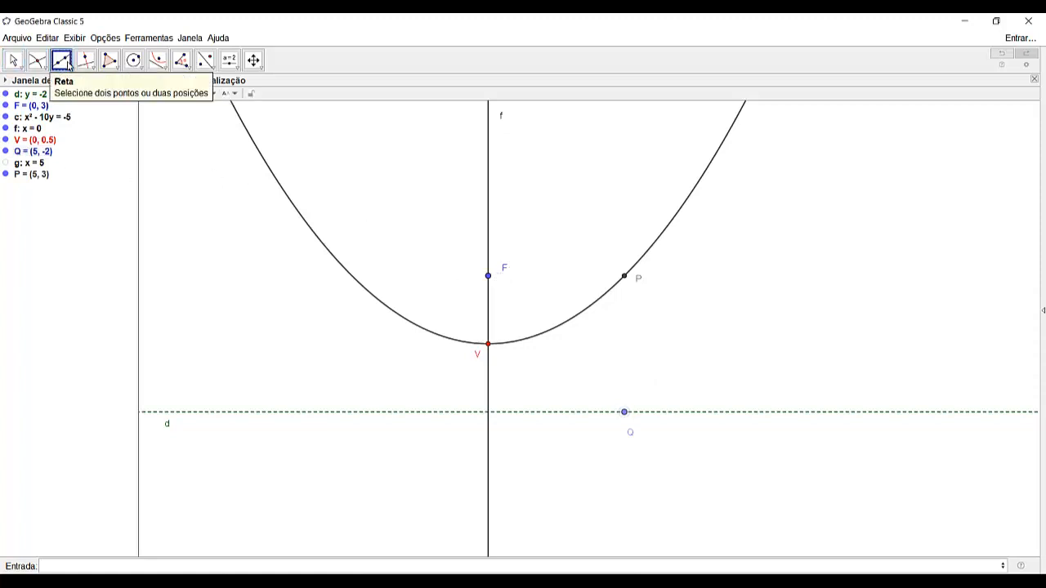
left_click(69, 67)
left_click(66, 106)
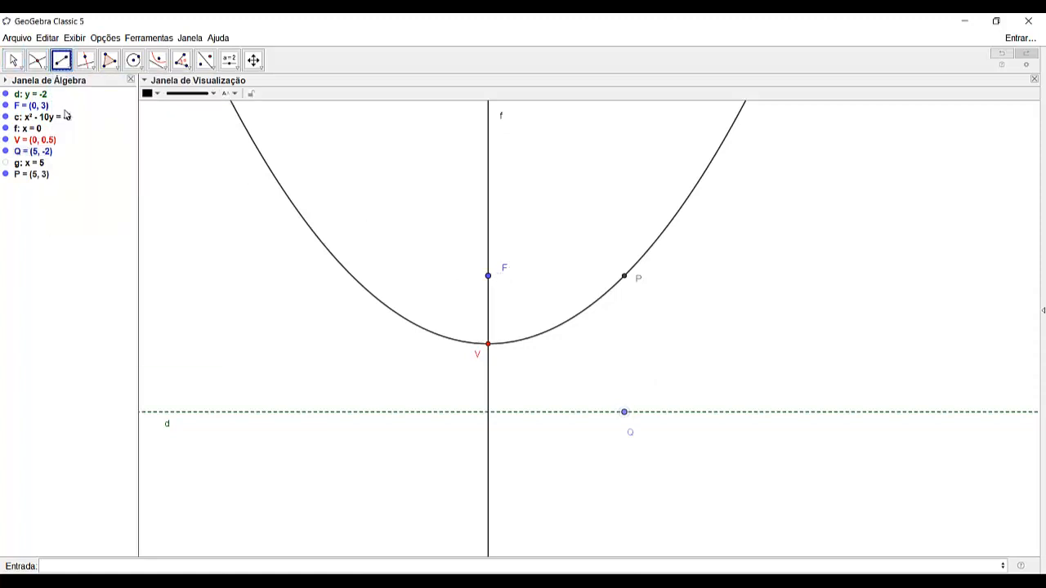
left_click(489, 277)
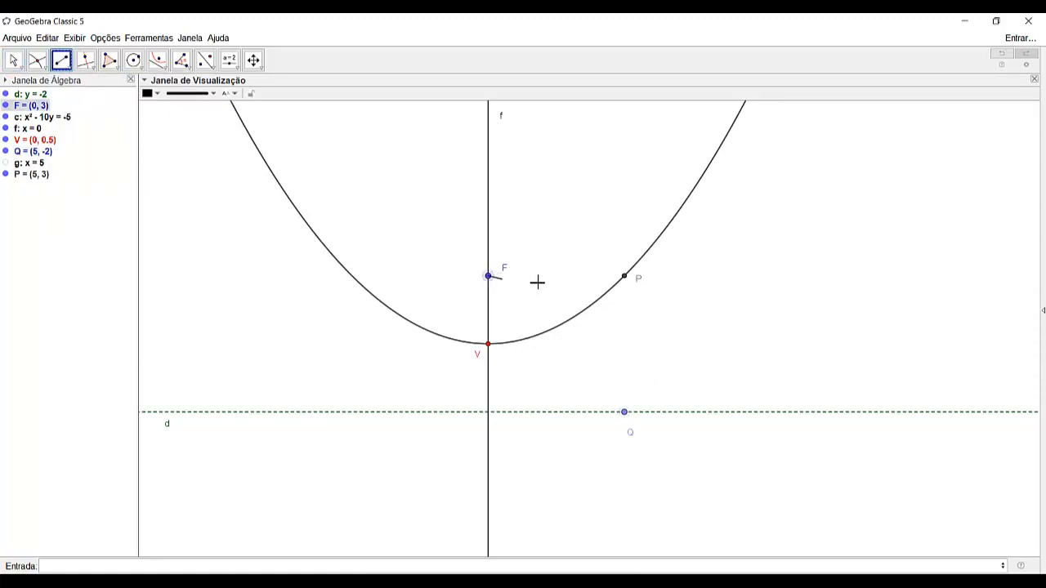
left_click(624, 277)
left_click(624, 277)
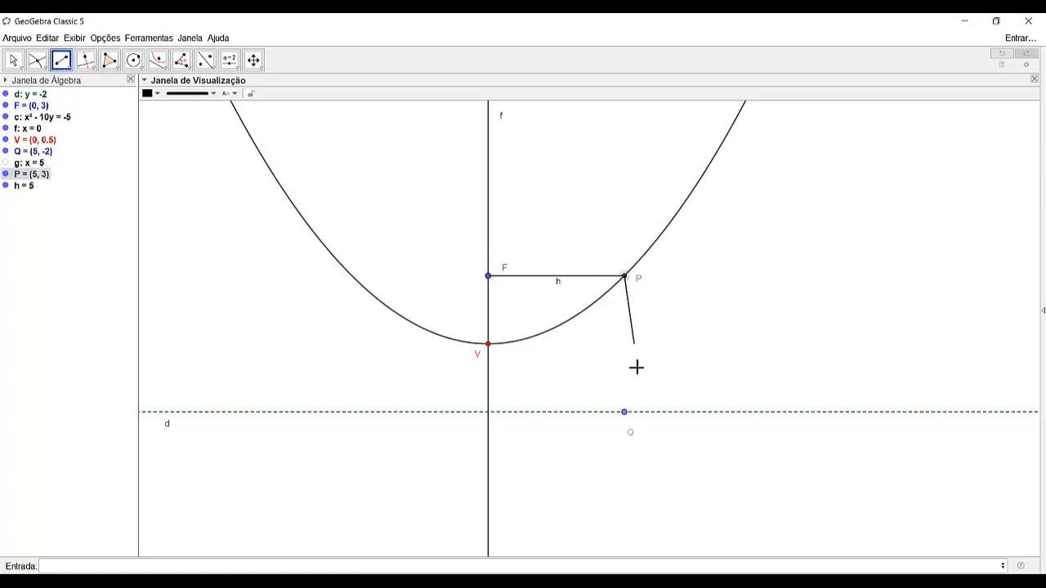
left_click(625, 412)
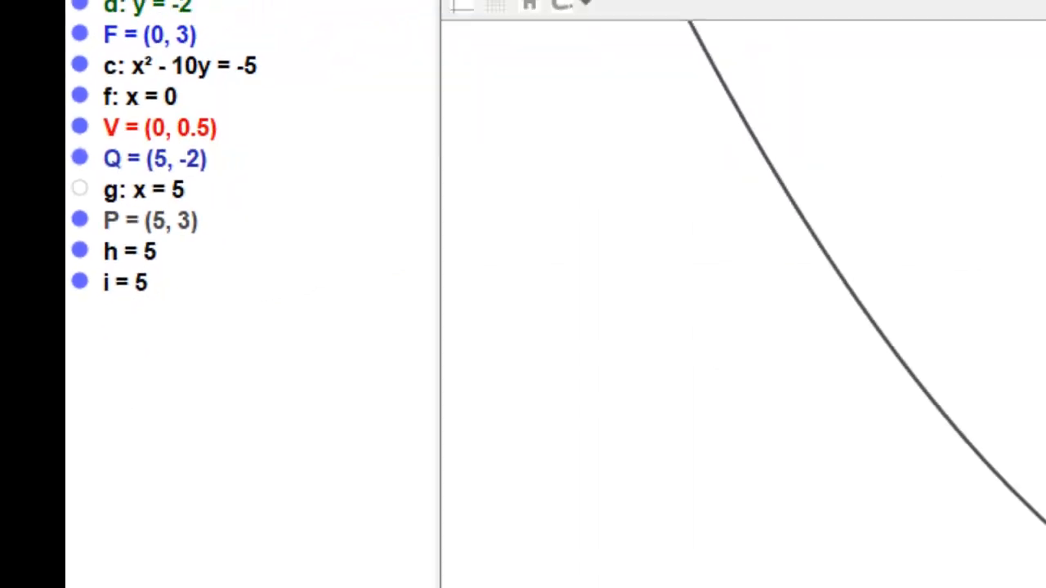
Move point Q along directrix d to about x = 5.56
left_click_drag(625, 414, 657, 428)
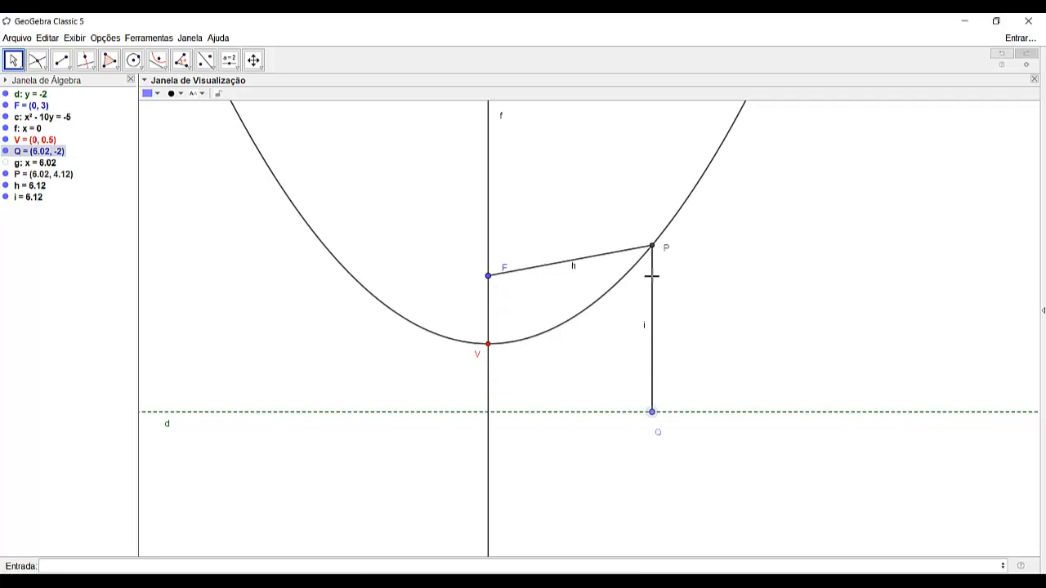
left_click_drag(638, 419, 626, 419)
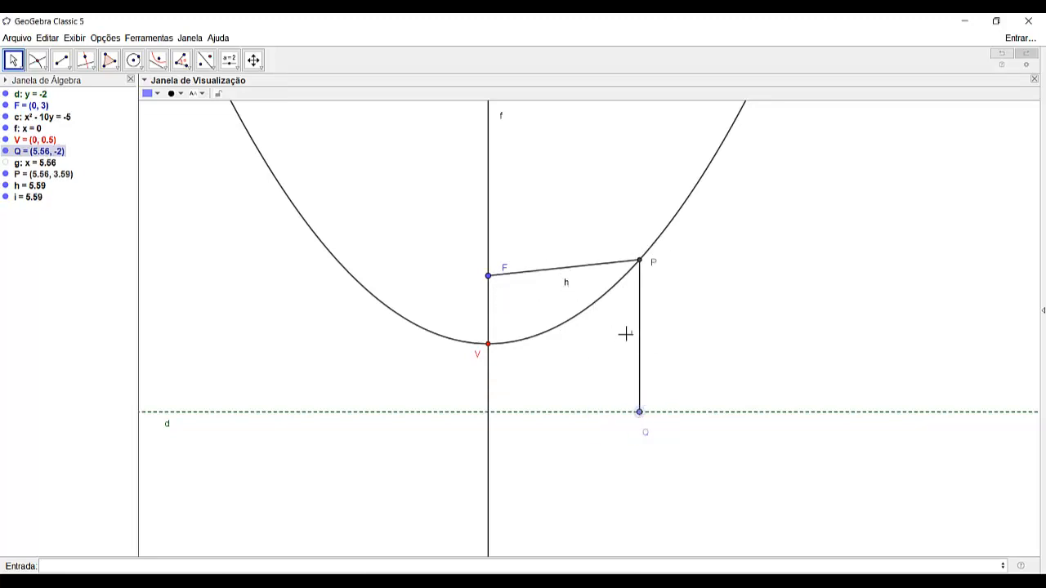
left_click_drag(630, 335, 629, 335)
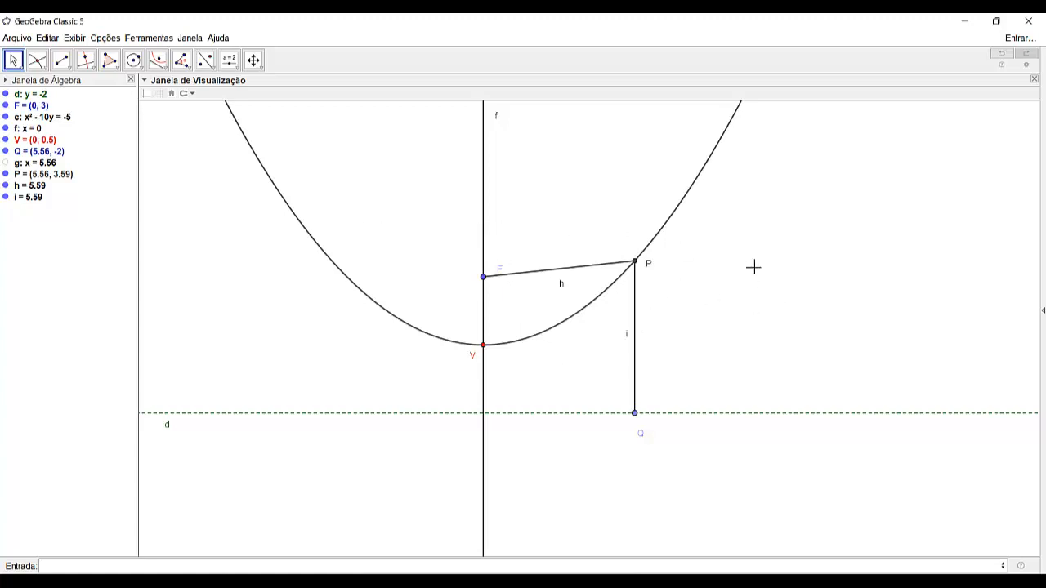
Start a text annotation outside the parabola, beyond point P, reading d(FP)= and formatted as a LaTeX formula
left_click(230, 61)
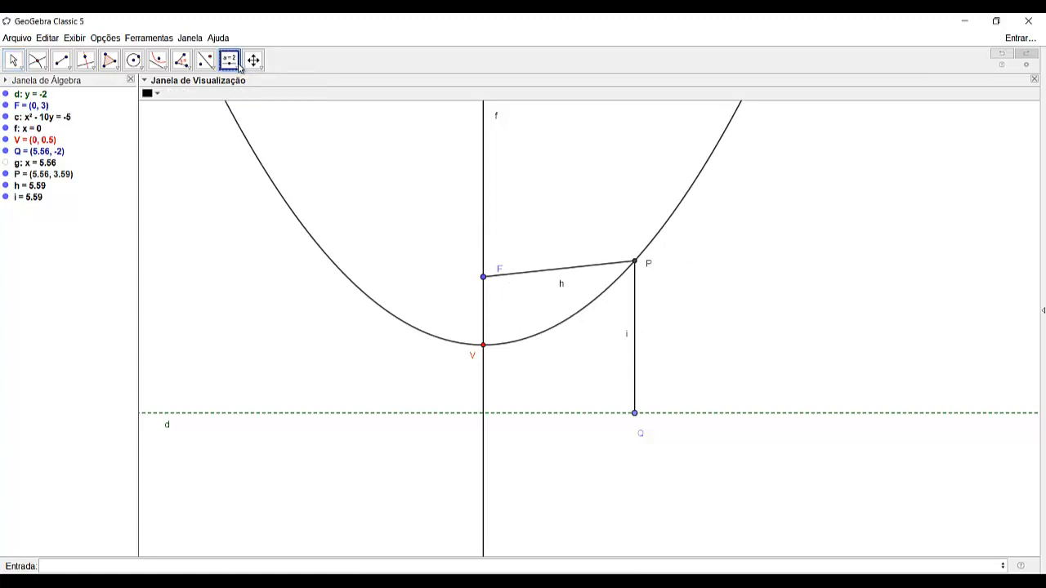
left_click(234, 66)
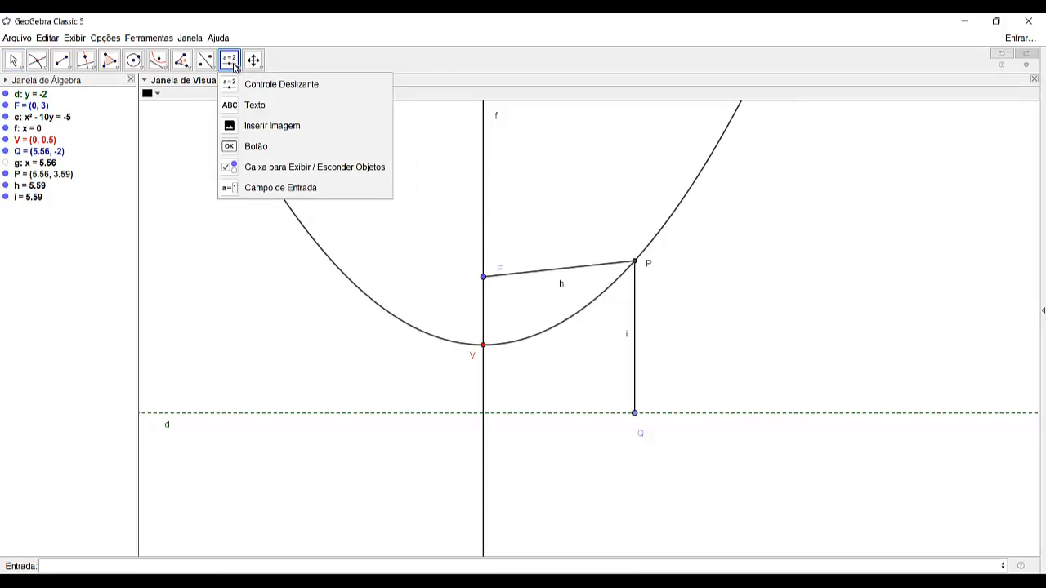
left_click(266, 107)
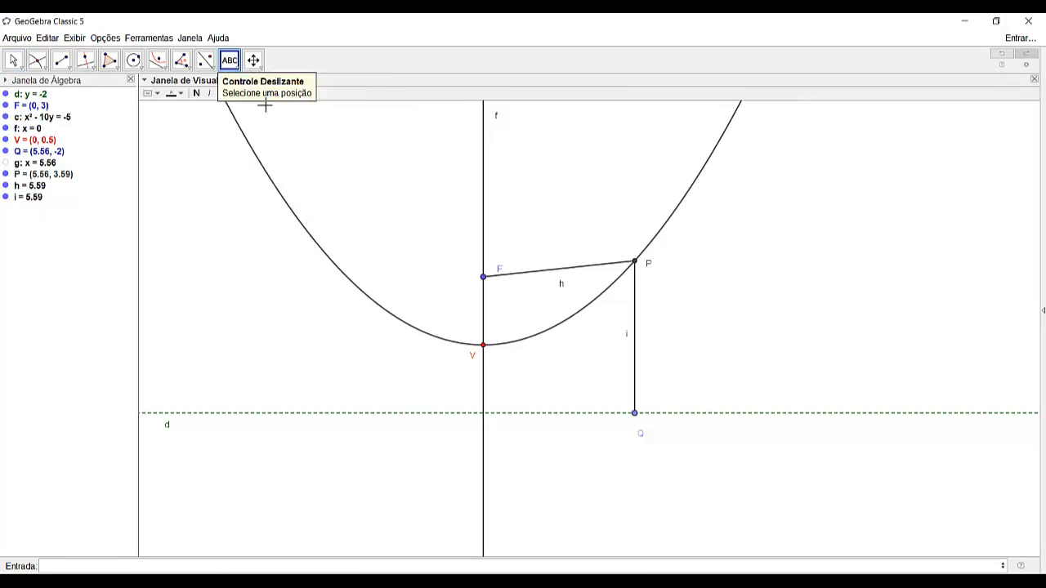
left_click(771, 251)
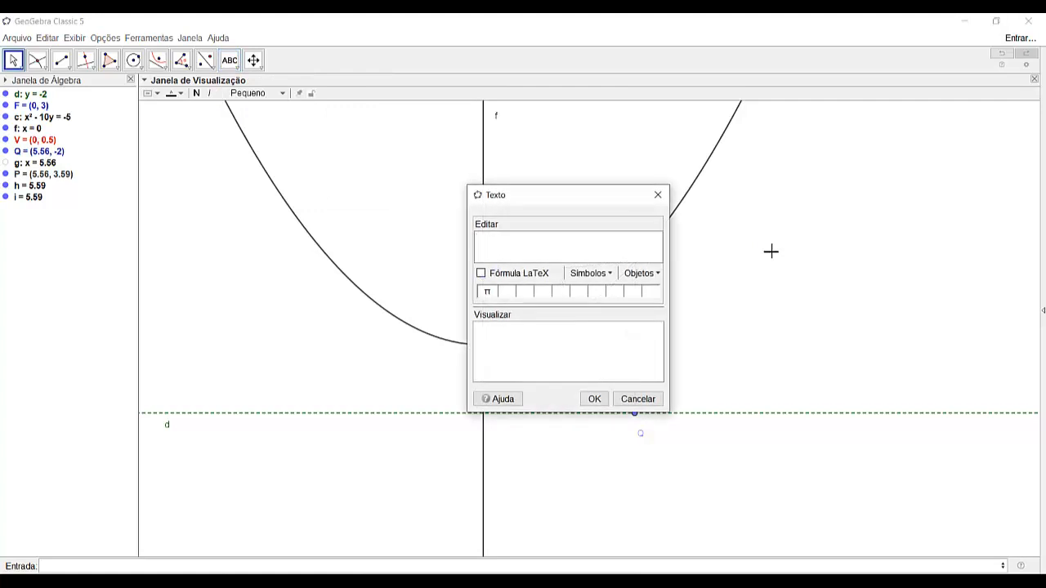
left_click_drag(556, 203, 839, 215)
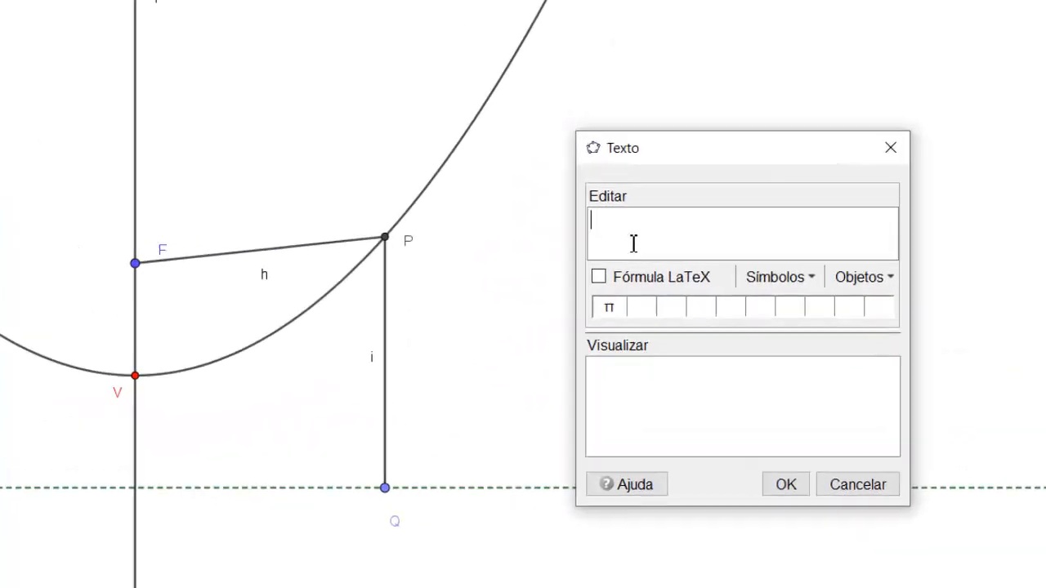
type("d")
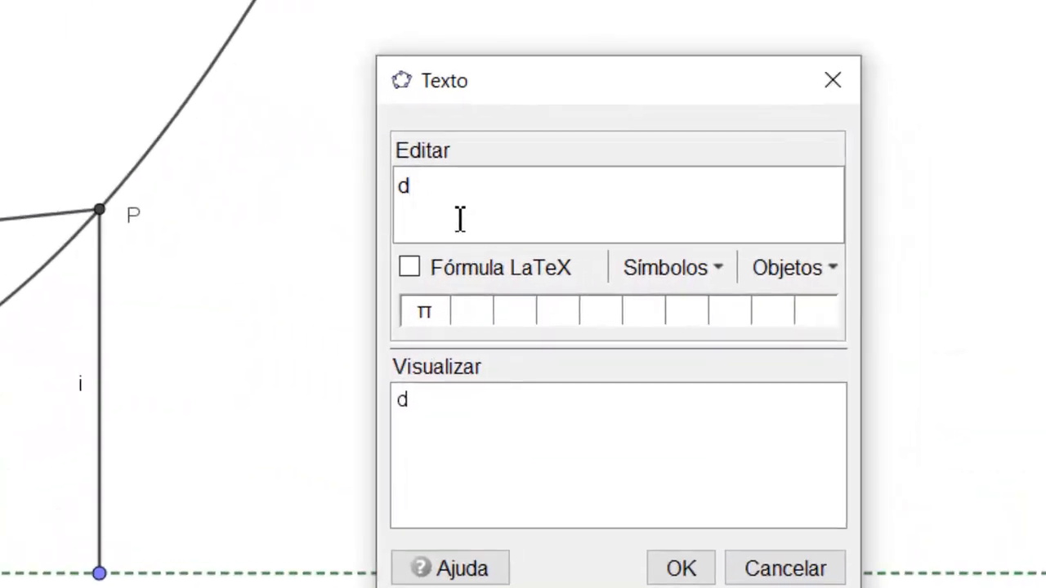
type("(F")
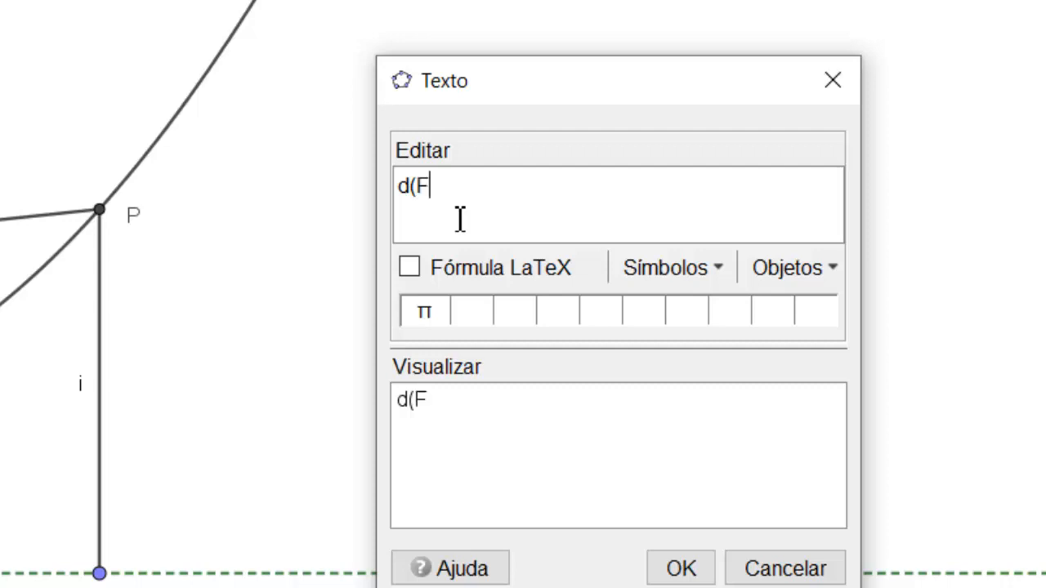
type("P)=")
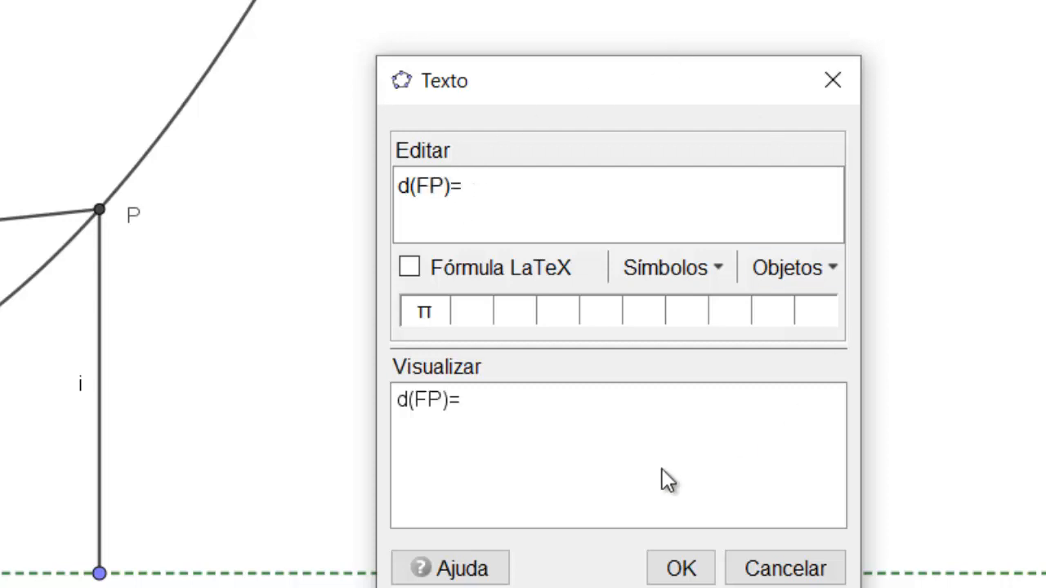
left_click(414, 270)
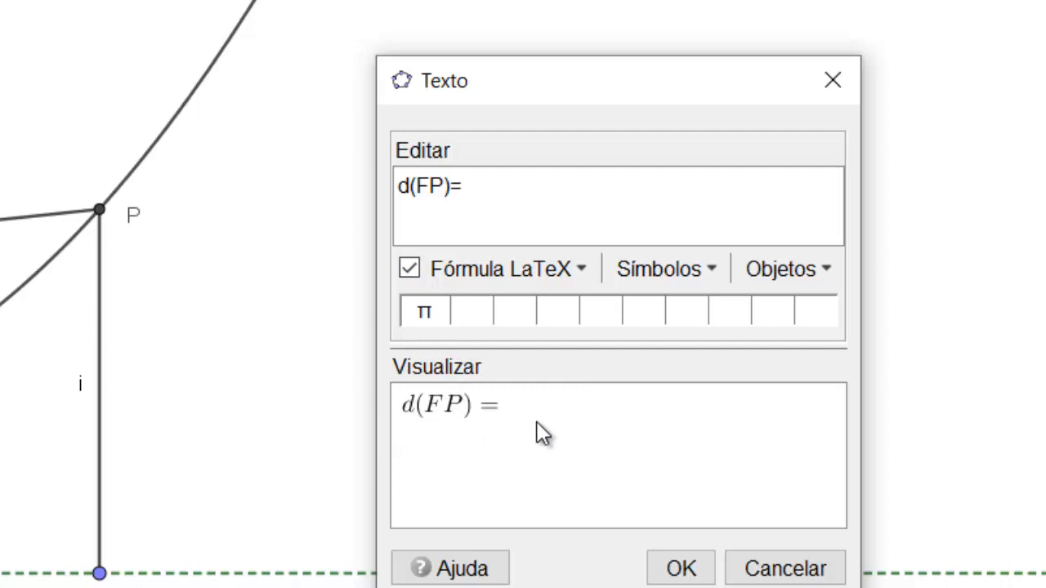
Link segment h after the equals sign in the d(FP) text, confirm it, and shift the text slightly closer to the parabola
left_click(525, 193)
left_click(814, 272)
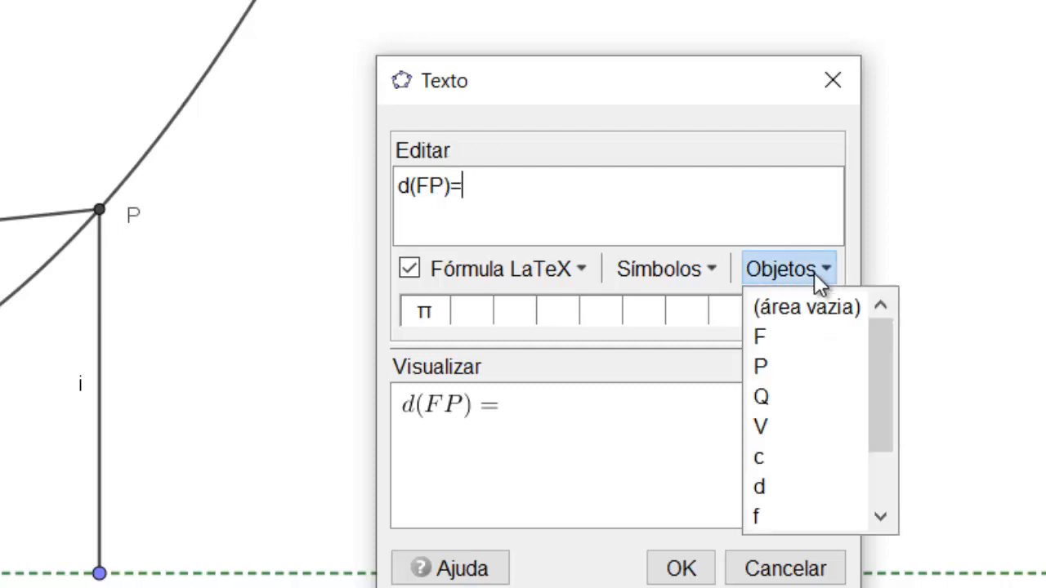
scroll(815, 403, "down", 1)
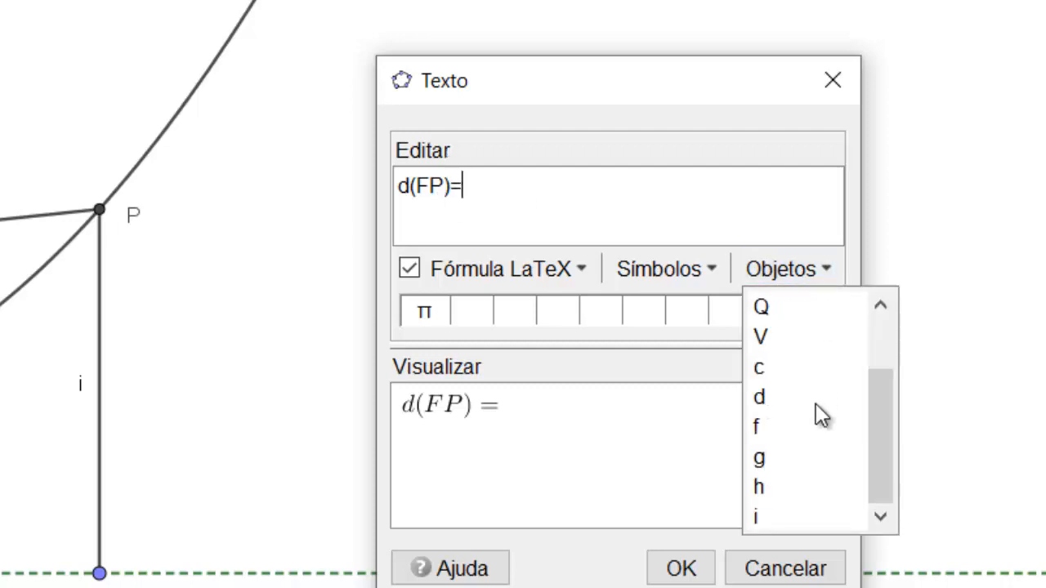
left_click(775, 489)
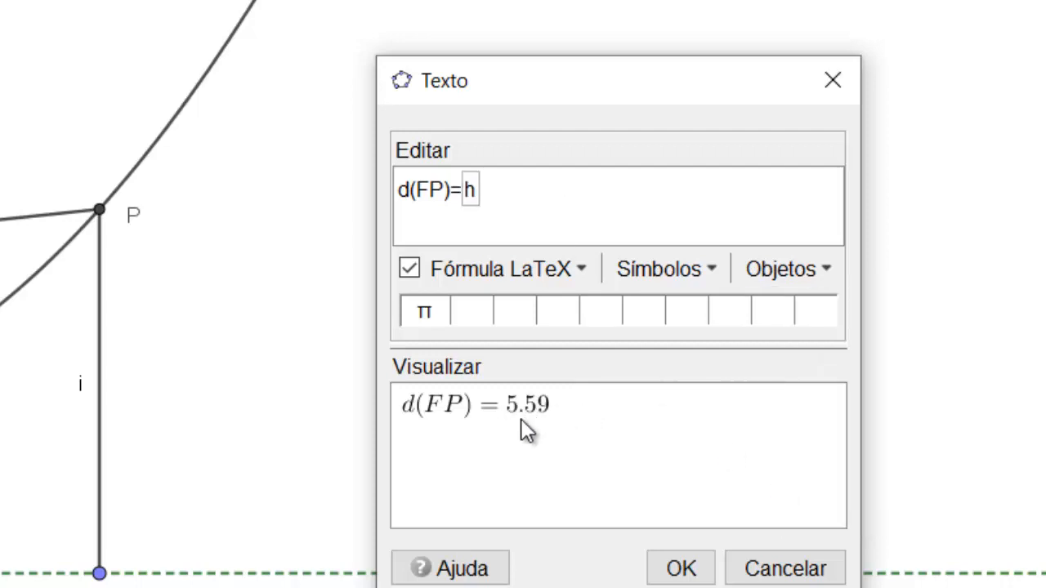
left_click(681, 569)
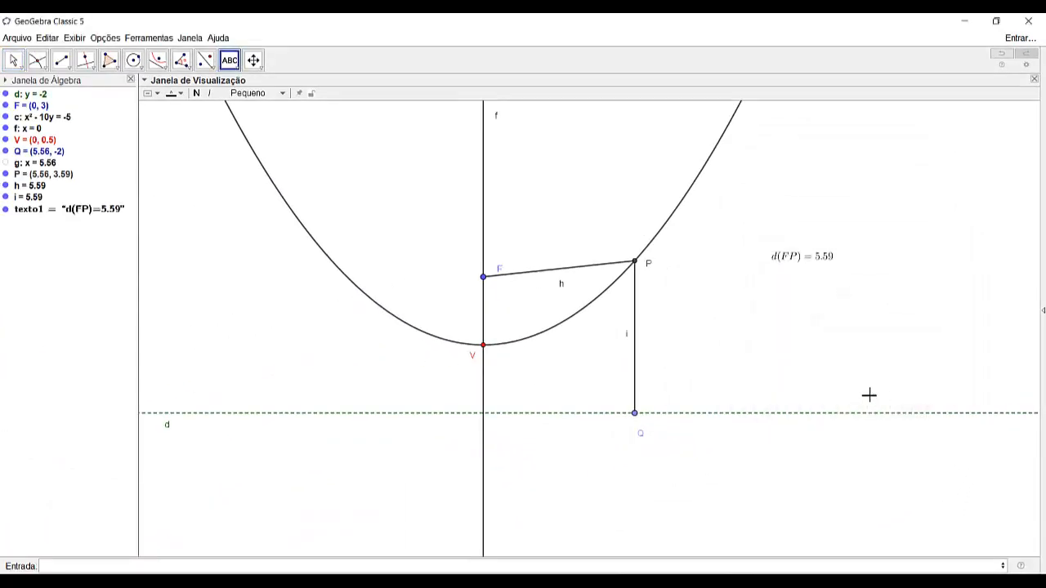
left_click(801, 257)
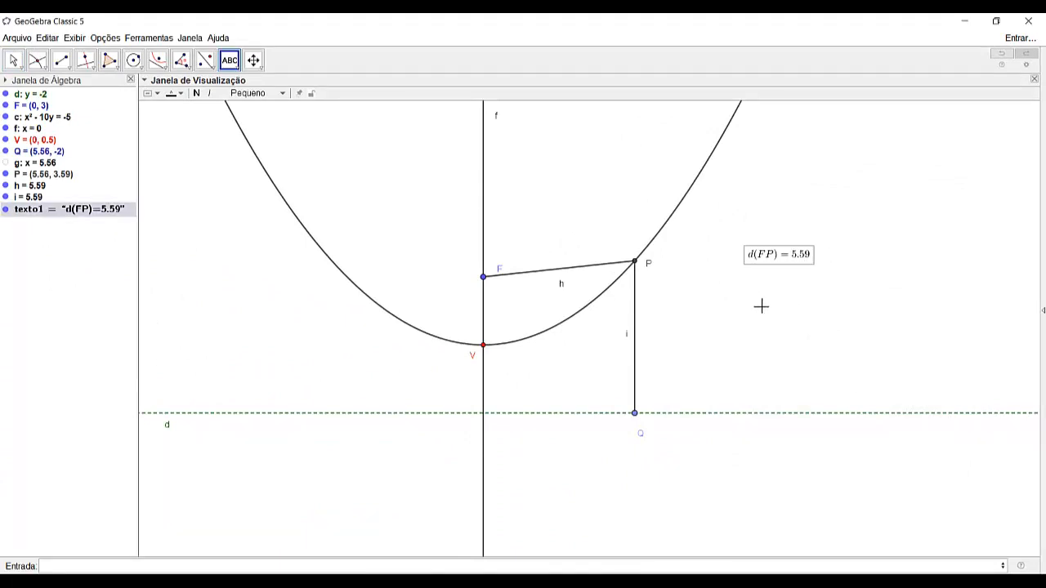
Add a second LaTeX text below the first, reading d(PQ)= and linked to the length of segment i
left_click(759, 314)
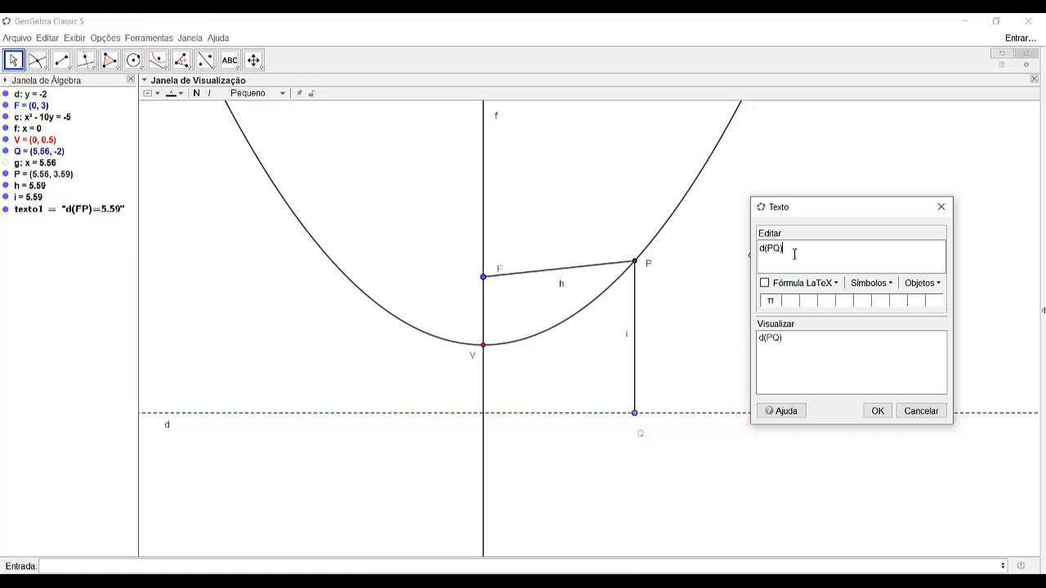
left_click(764, 284)
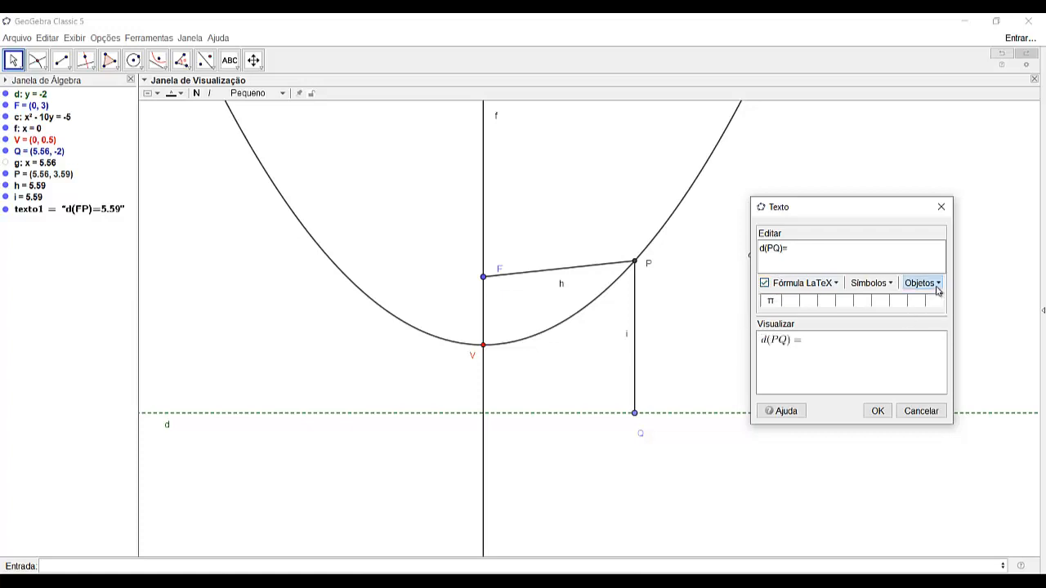
left_click(817, 247)
left_click(928, 286)
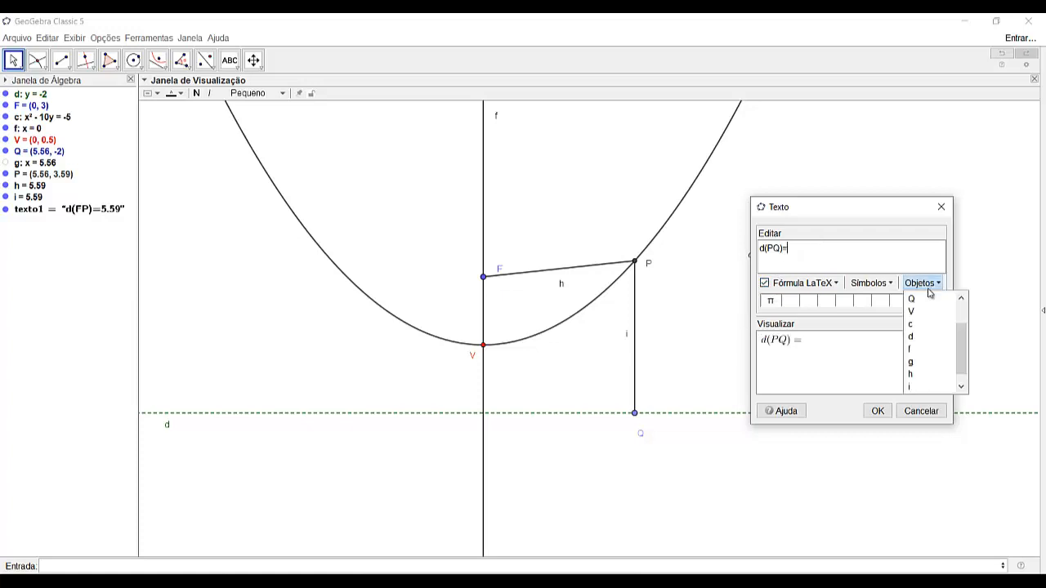
left_click(912, 387)
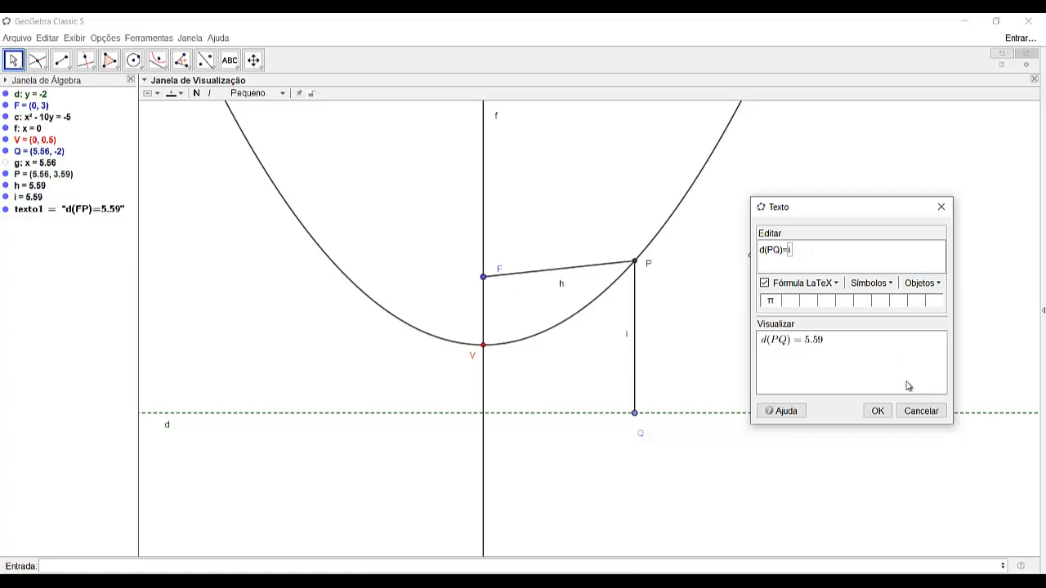
left_click(877, 410)
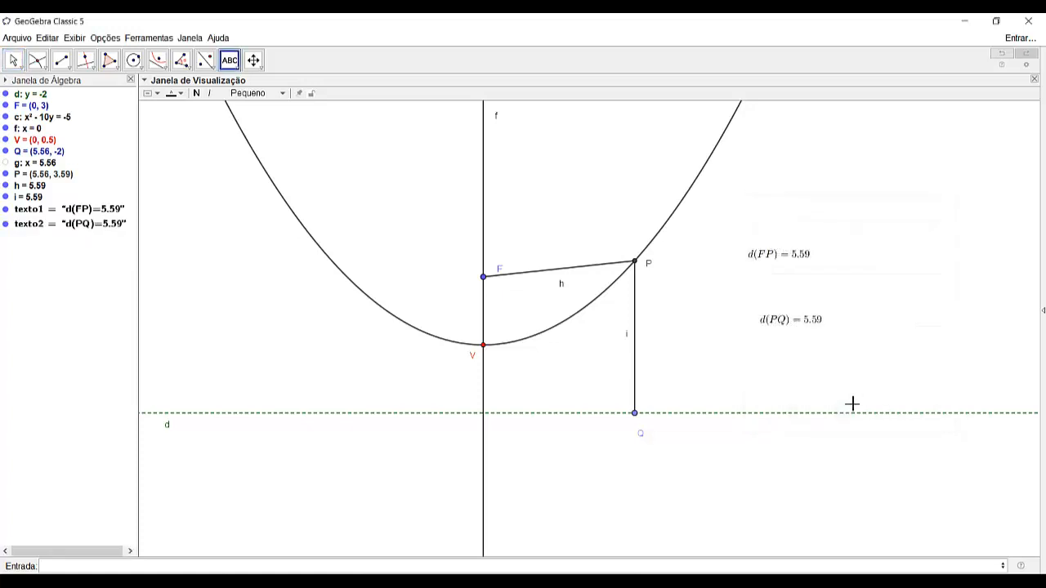
left_click(812, 327)
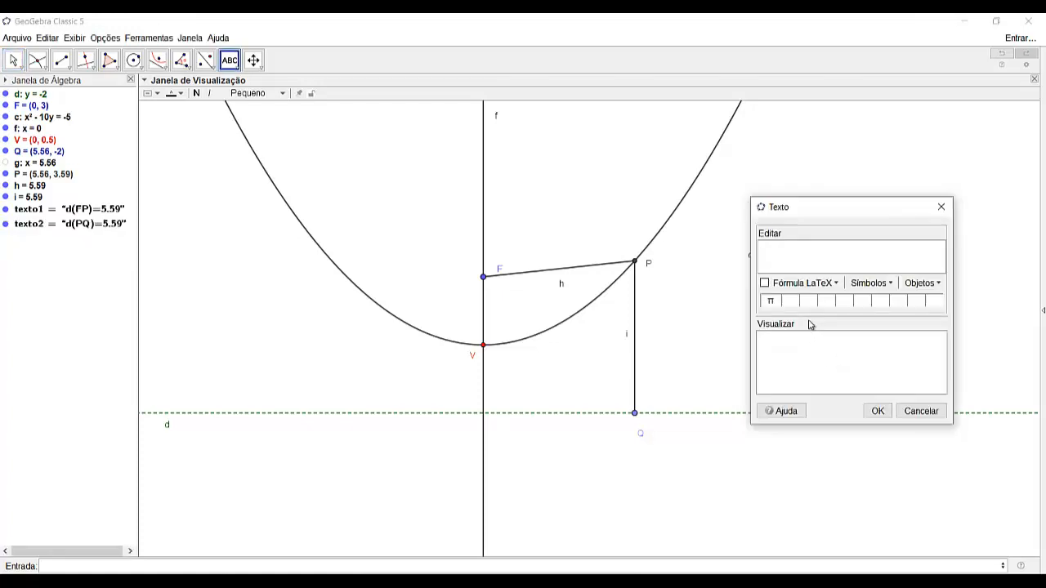
left_click(921, 411)
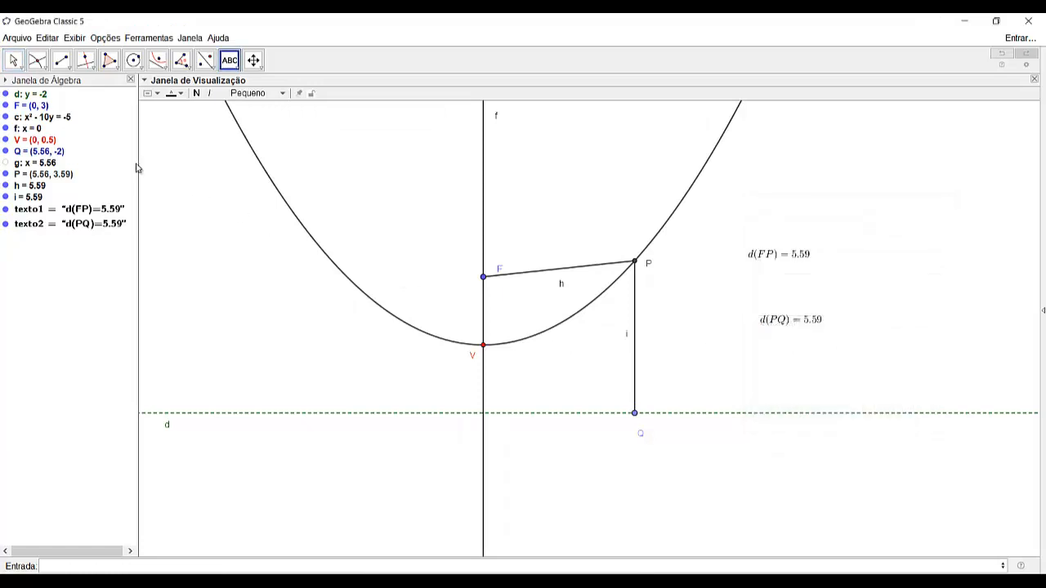
Set the d(PQ) text to size Grande and make it bold in its properties
left_click(13, 60)
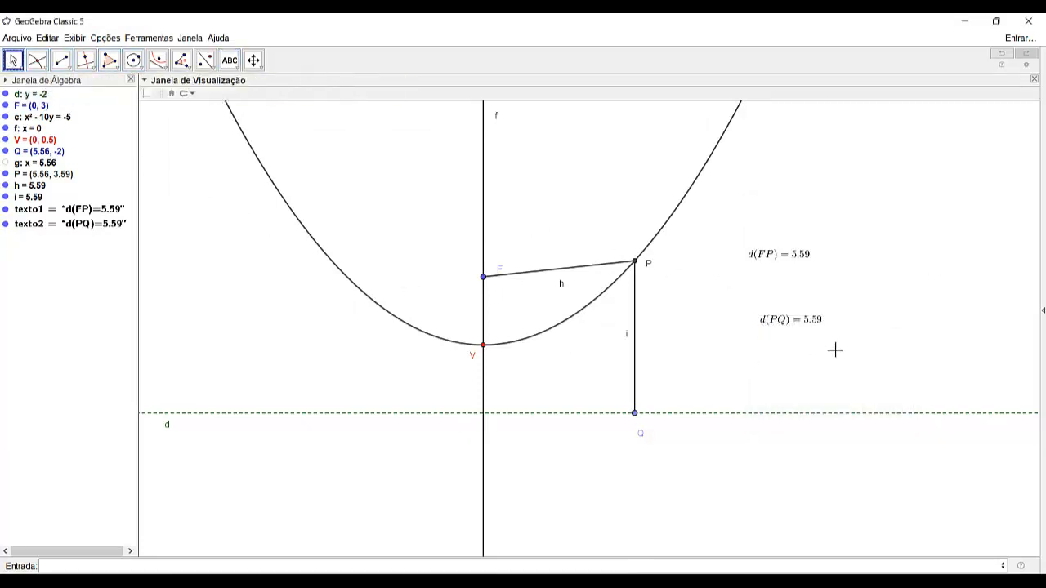
left_click(778, 321)
right_click(776, 326)
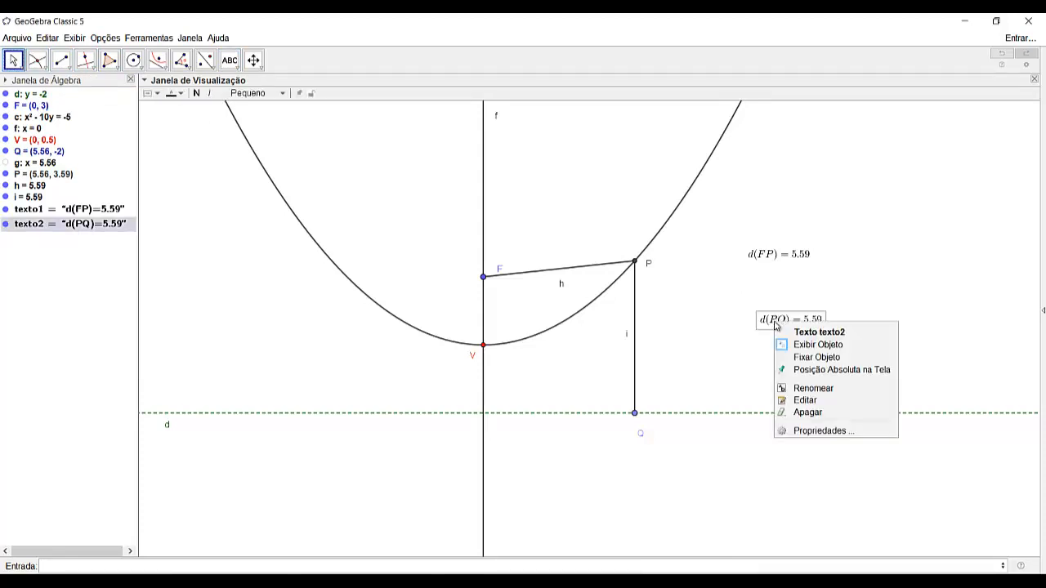
left_click(815, 432)
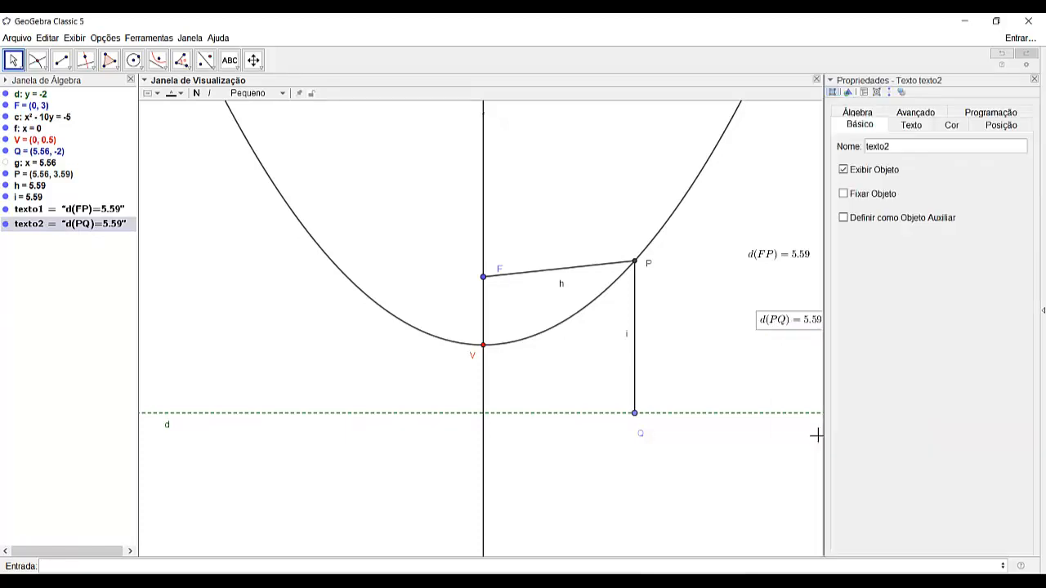
left_click(912, 125)
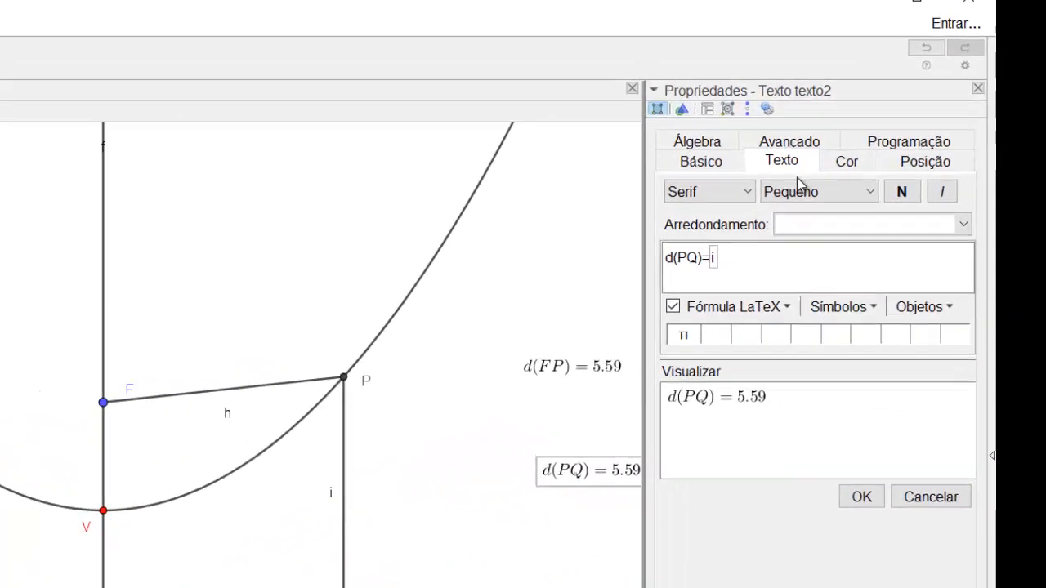
left_click(933, 143)
left_click(760, 325)
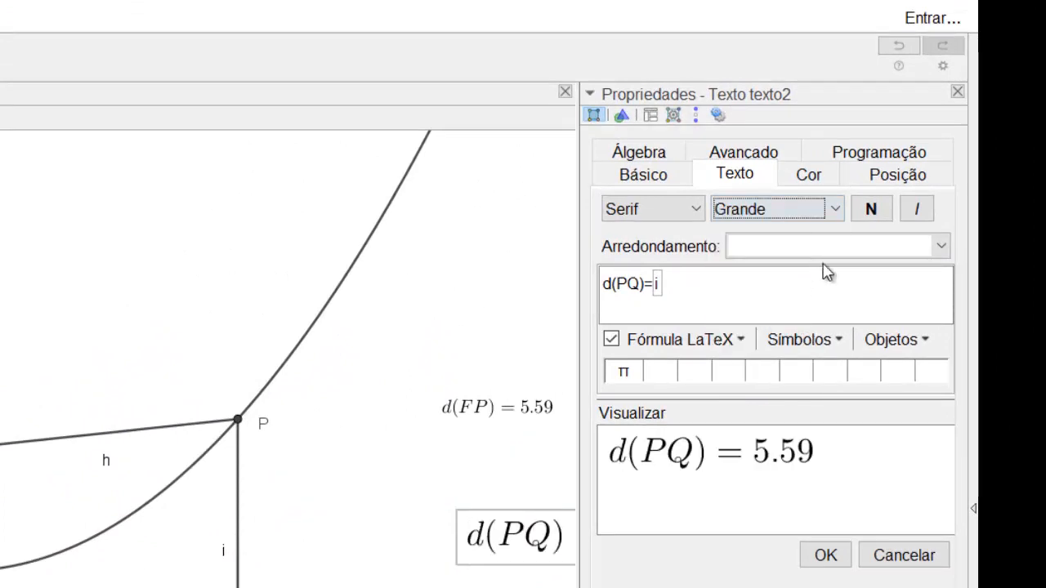
left_click(870, 209)
Colour the d(PQ) text red and the d(FP) text blue
left_click(821, 174)
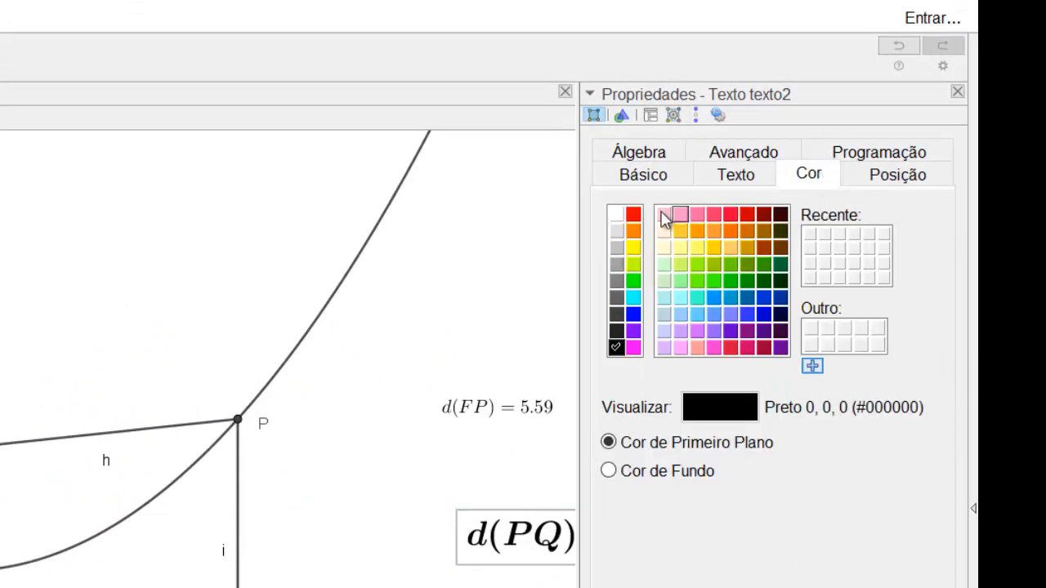
left_click(633, 216)
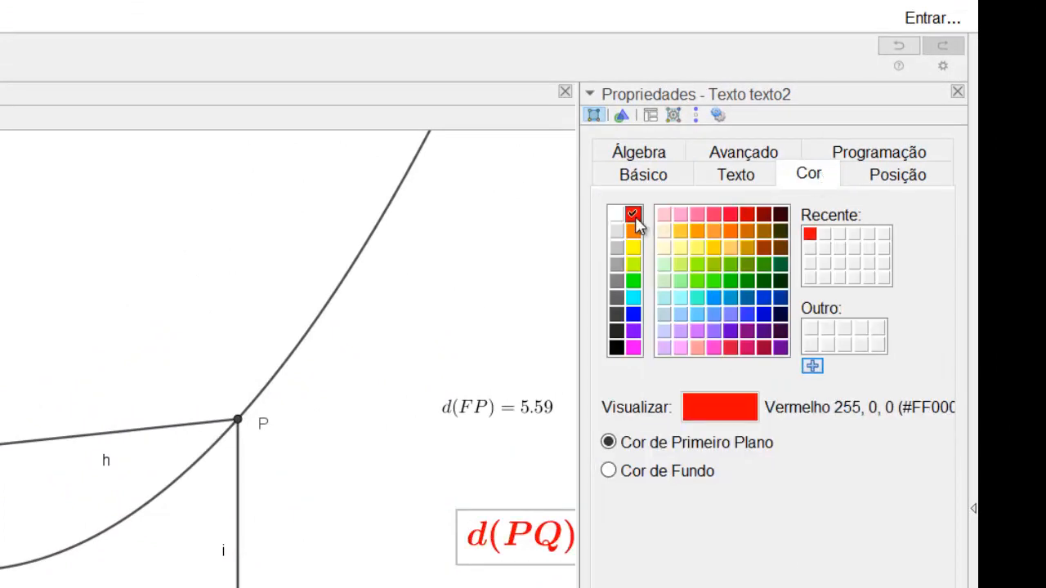
left_click(478, 414)
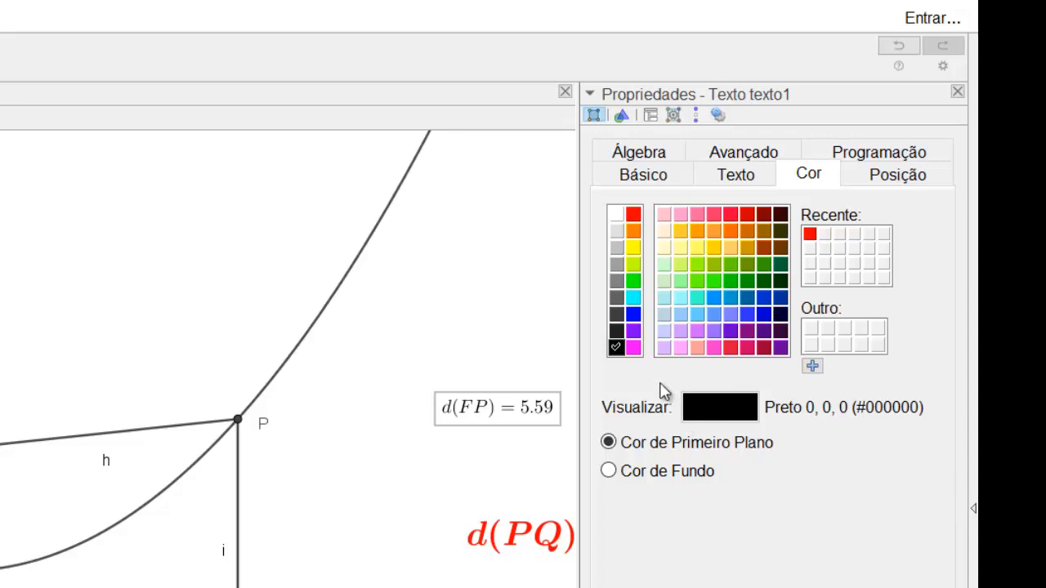
left_click(635, 315)
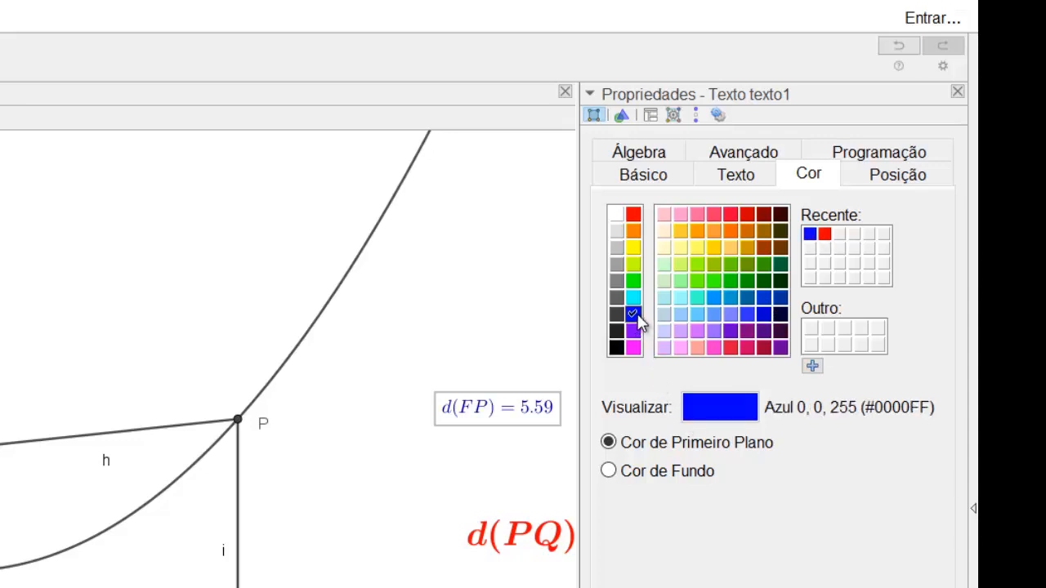
Set the d(FP) text to size Grande and make it bold
left_click(736, 175)
left_click(760, 214)
left_click(761, 326)
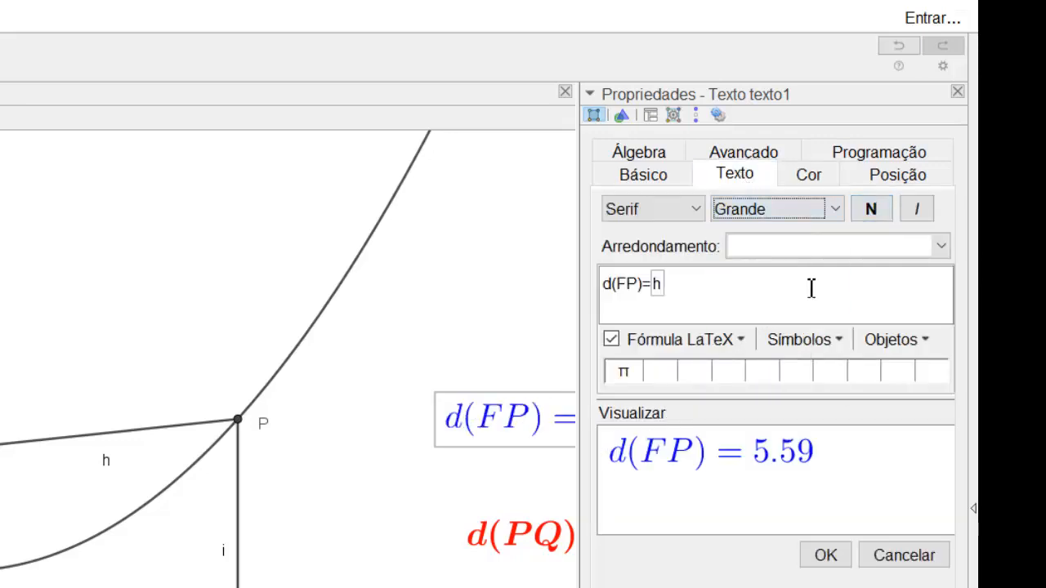
left_click(870, 209)
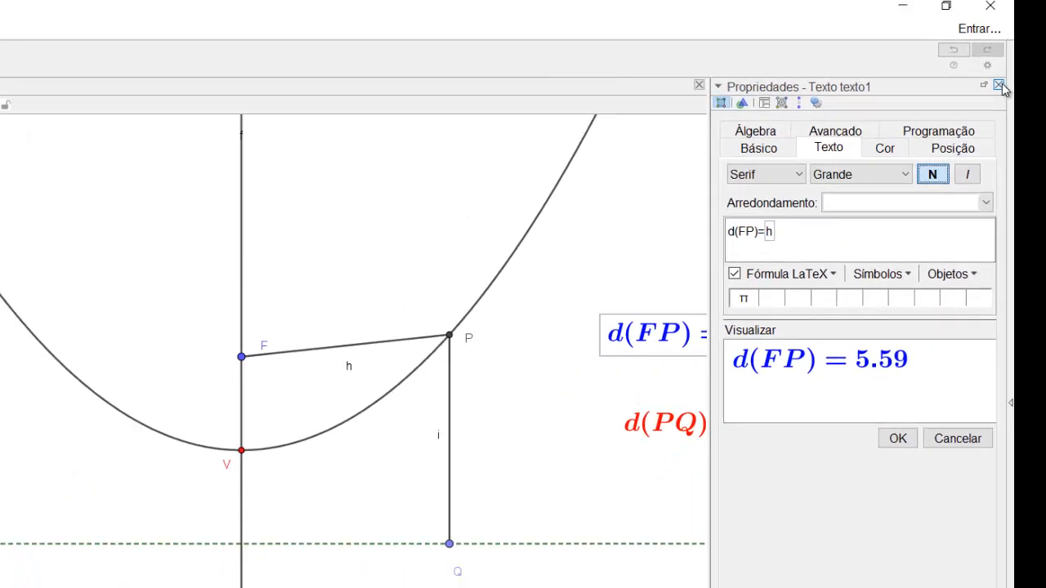
Close the text properties and line up the d(PQ) text directly below the d(FP) text, outside the parabola
left_click(956, 91)
mouse_move(800, 260)
left_mouse_down()
mouse_move(782, 259)
mouse_move(803, 259)
left_mouse_up()
left_click_drag(805, 323, 797, 300)
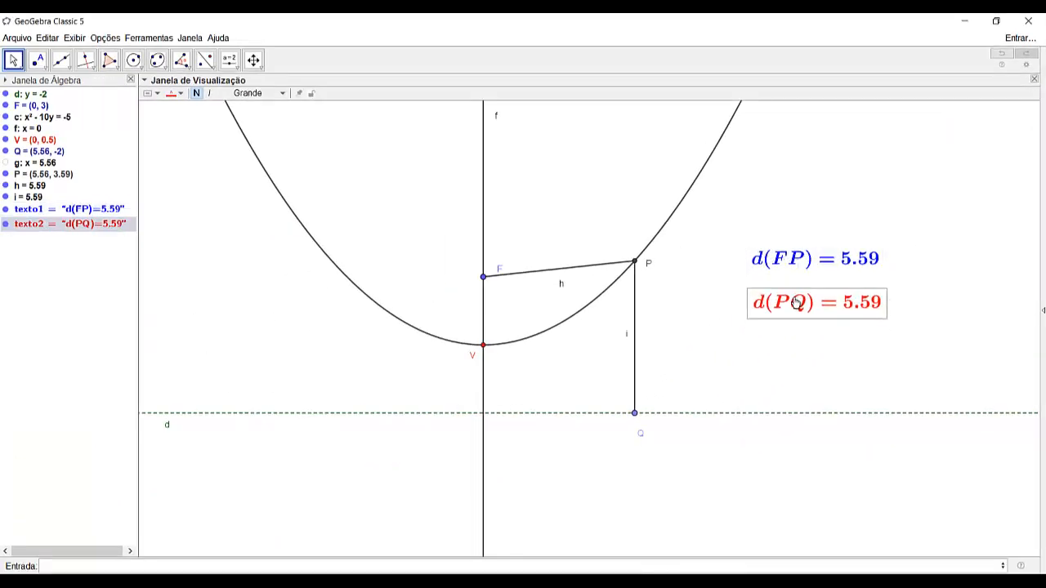
Move point Q along the directrix to about x = 4.98 and hide the labels of segments h and i
mouse_move(635, 419)
left_mouse_down()
mouse_move(482, 439)
mouse_move(335, 423)
mouse_move(579, 437)
mouse_move(621, 423)
left_mouse_up()
right_click(553, 296)
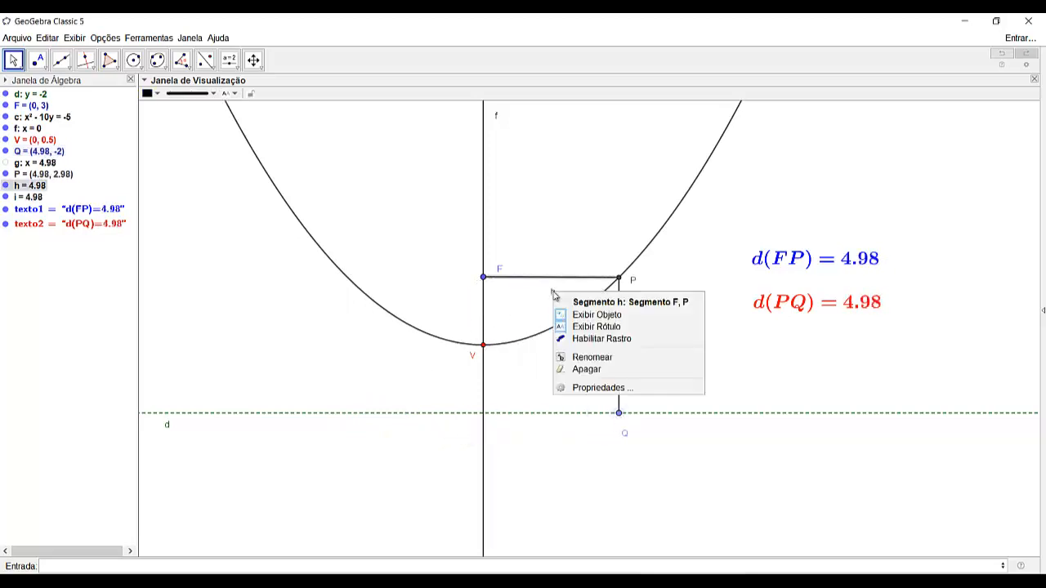
left_click(590, 327)
right_click(615, 349)
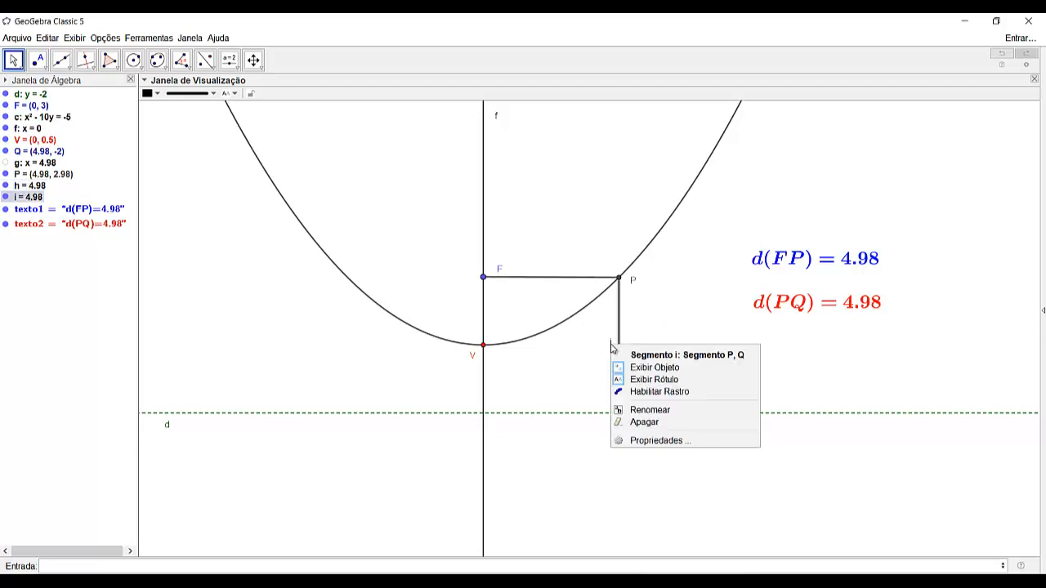
left_click(633, 382)
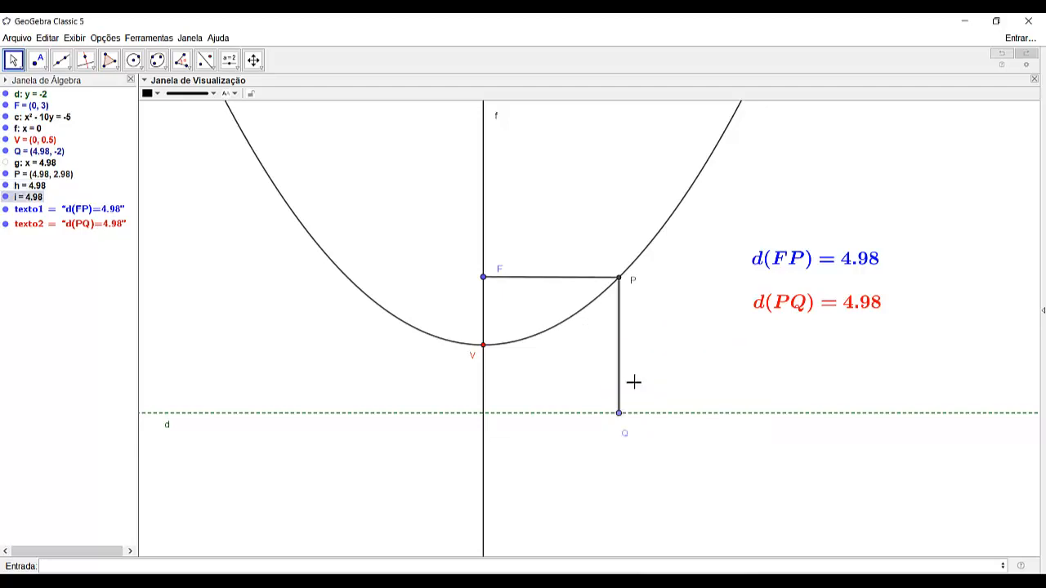
Colour segment PQ red and segment FP blue to match their distance texts, leaving nothing selected
left_click(215, 99)
left_click(151, 93)
left_click(148, 107)
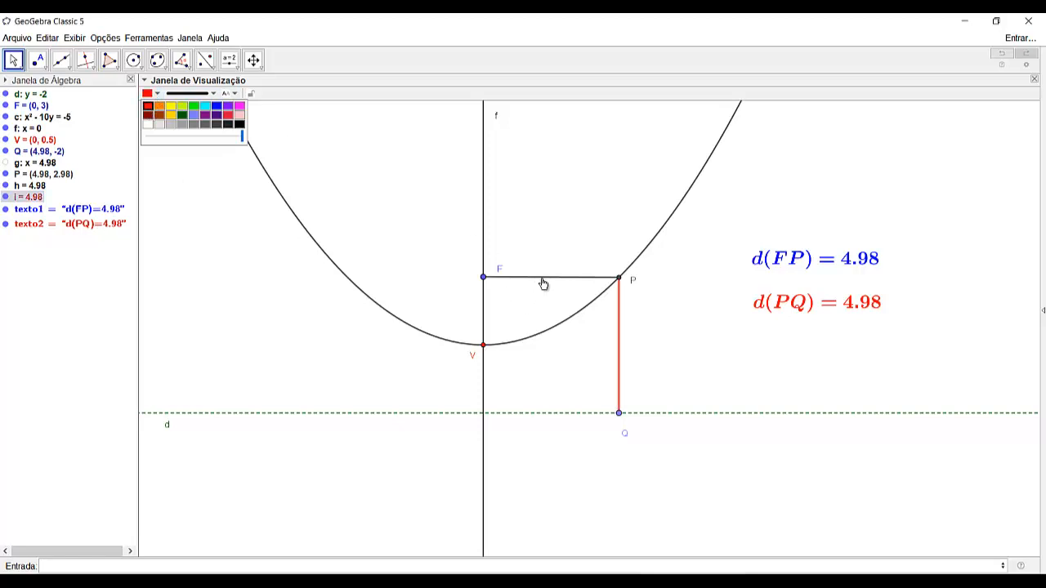
left_click(543, 283)
left_click(151, 93)
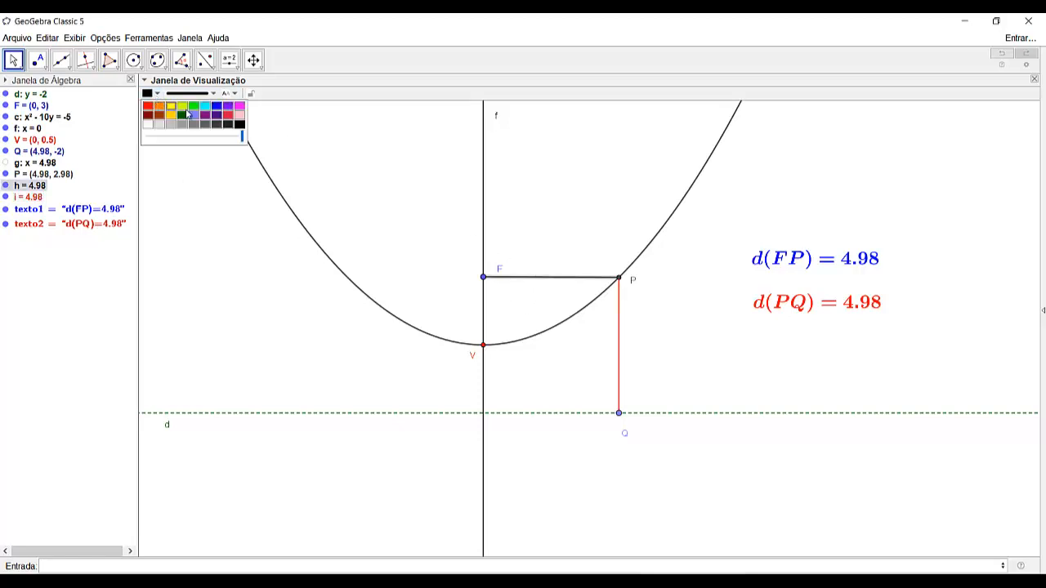
left_click(216, 107)
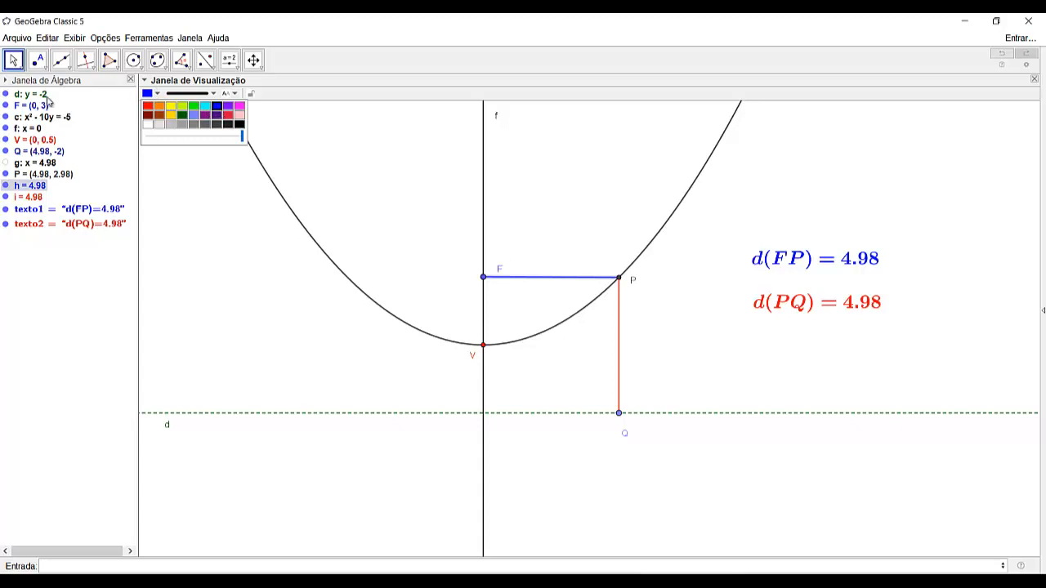
left_click(14, 62)
left_click(265, 235)
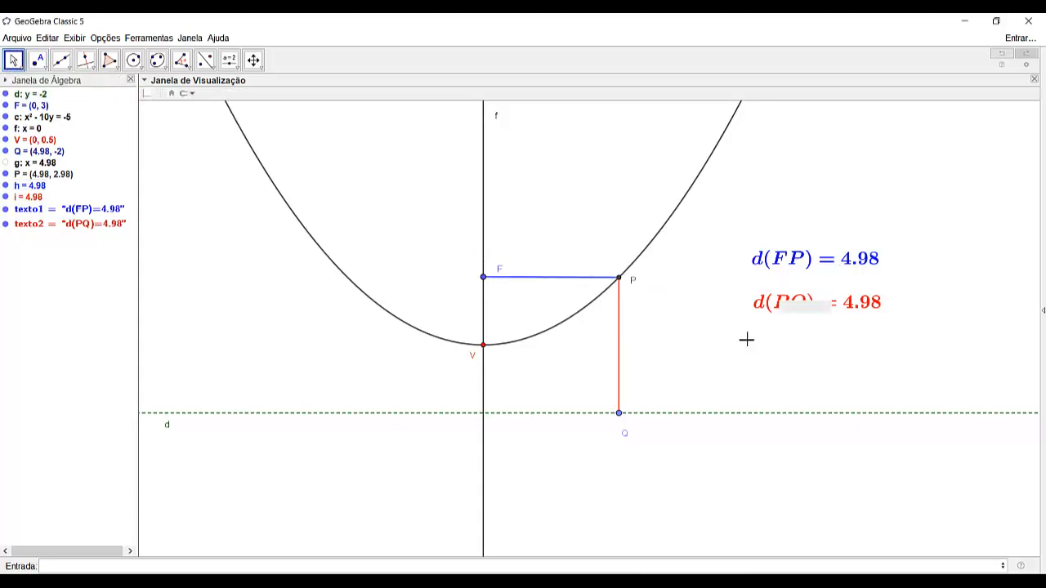
Test the construction by moving Q along d and focus F above and then below the directrix, to about (-0.08, -4.46)
mouse_move(624, 425)
left_mouse_down()
mouse_move(392, 428)
mouse_move(345, 422)
mouse_move(261, 383)
mouse_move(504, 469)
mouse_move(619, 466)
mouse_move(670, 430)
mouse_move(326, 418)
mouse_move(547, 440)
mouse_move(637, 418)
left_mouse_up()
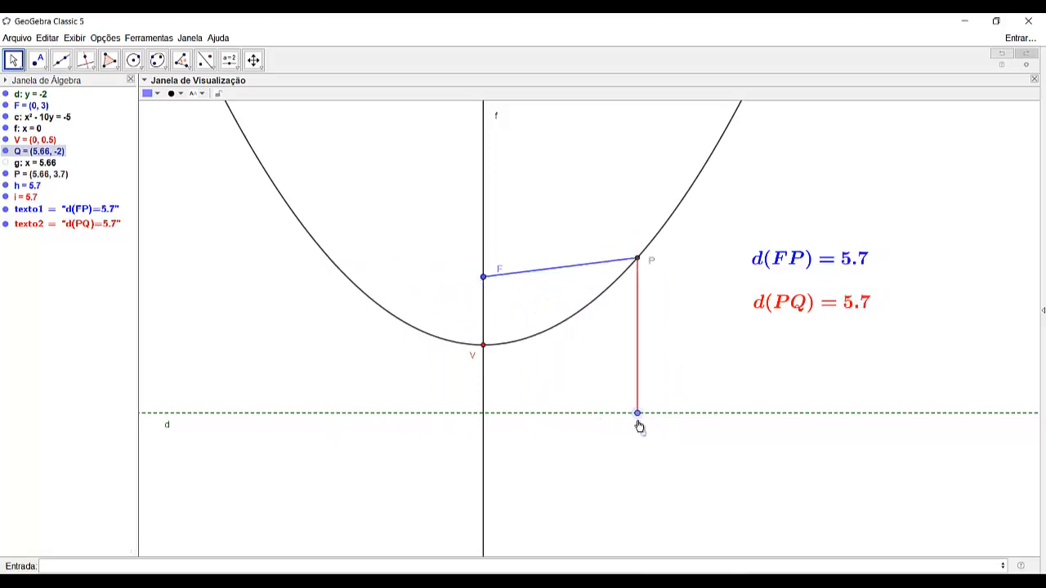
left_click_drag(485, 281, 475, 233)
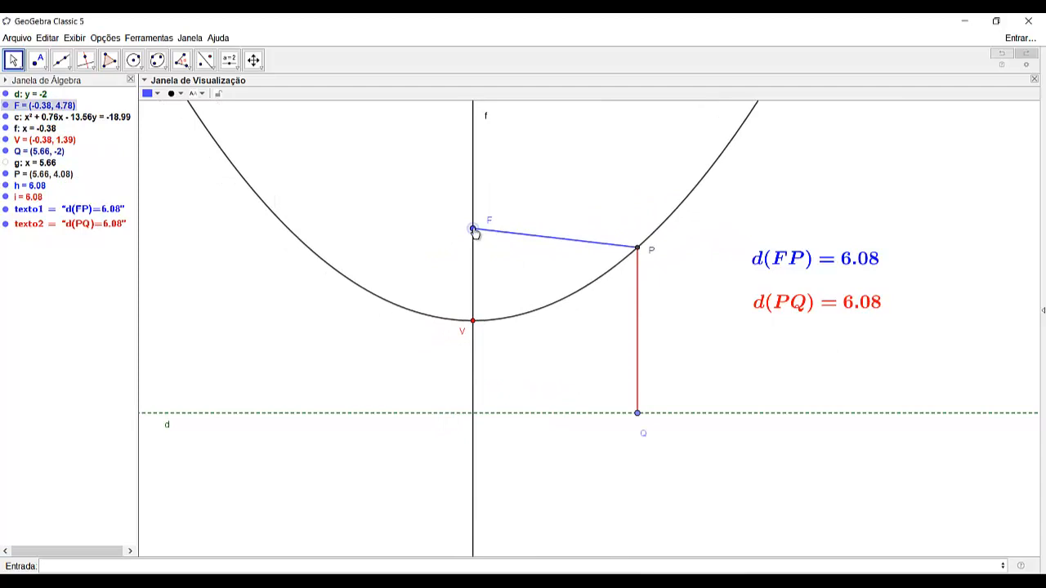
left_click_drag(474, 236, 481, 480)
left_click_drag(639, 420, 600, 387)
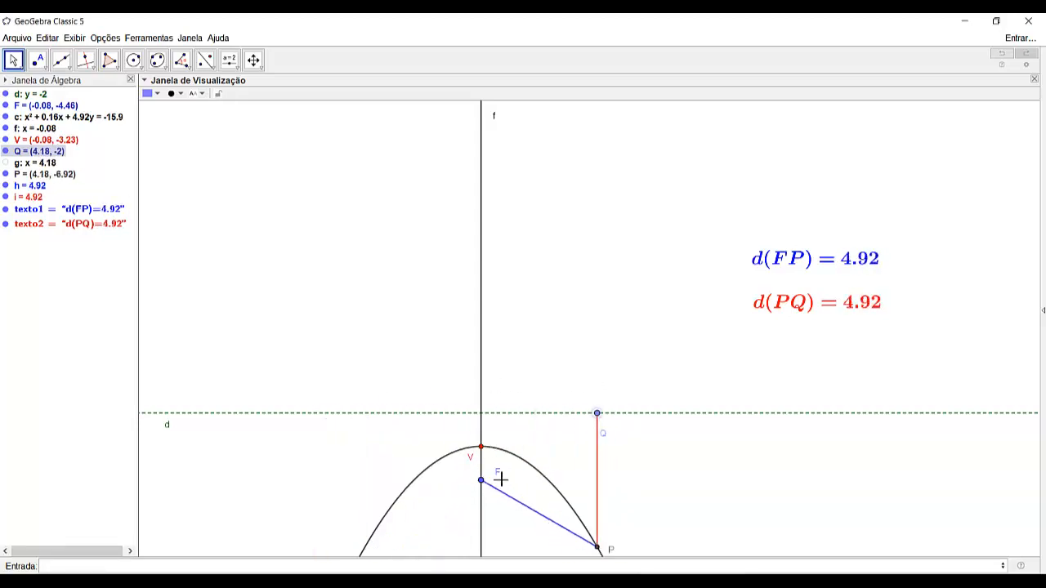
Bring focus F back above the directrix to about (-0.46, 4.26) and move Q across the axis to about (-3.92, -2)
left_click_drag(482, 479, 468, 301)
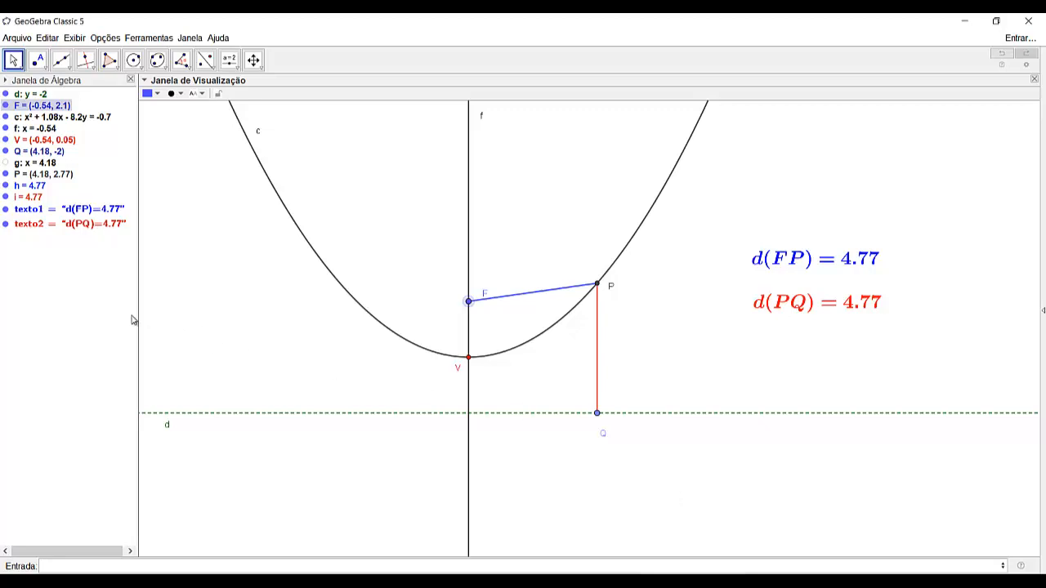
left_click(45, 95)
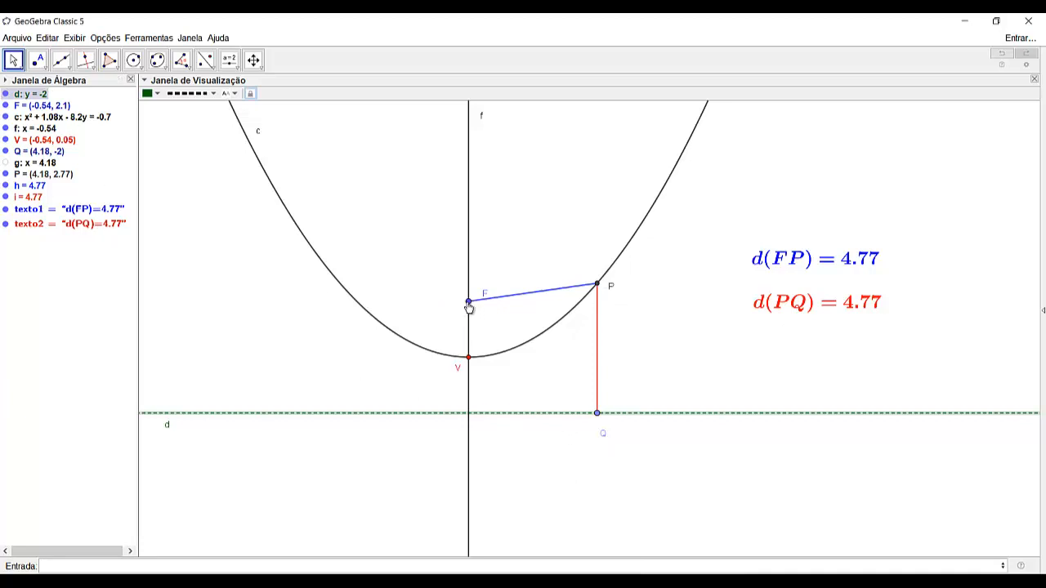
left_click_drag(468, 301, 470, 242)
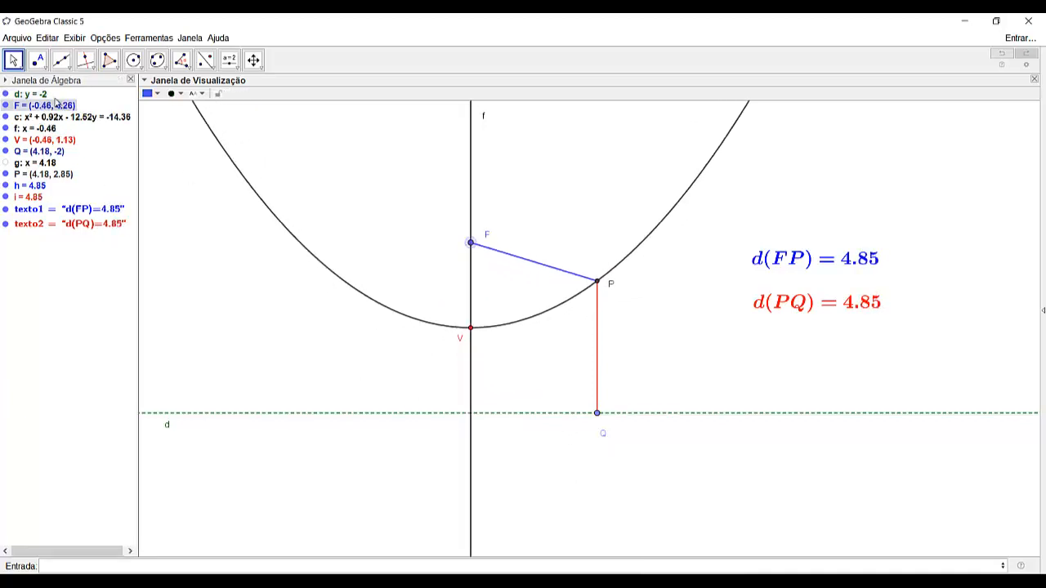
left_click_drag(595, 414, 371, 480)
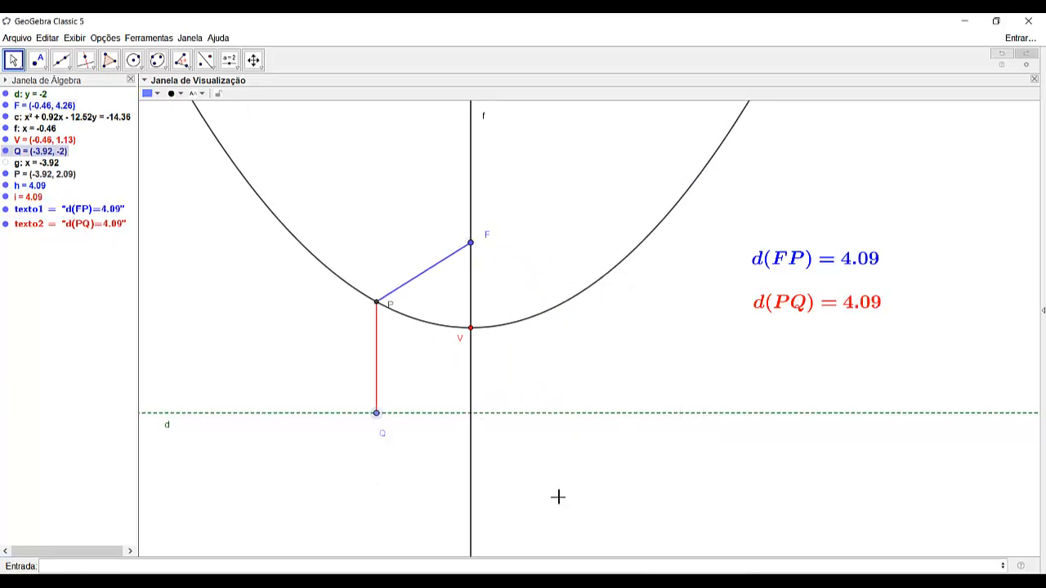